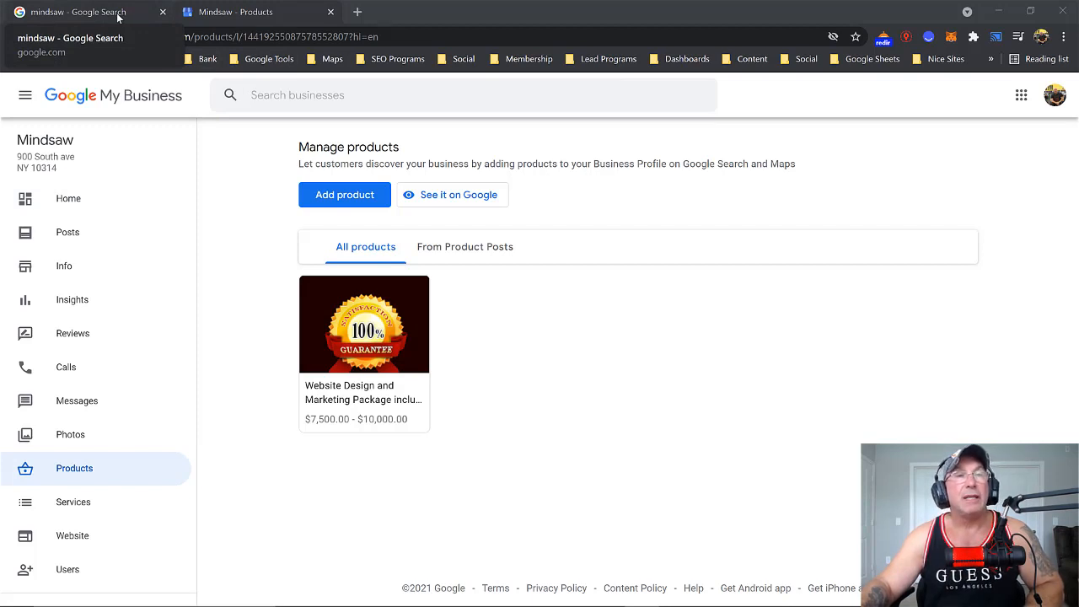
Review the "mindsaw" search results down to the Products section of the Mindsaw business profile.
click(118, 17)
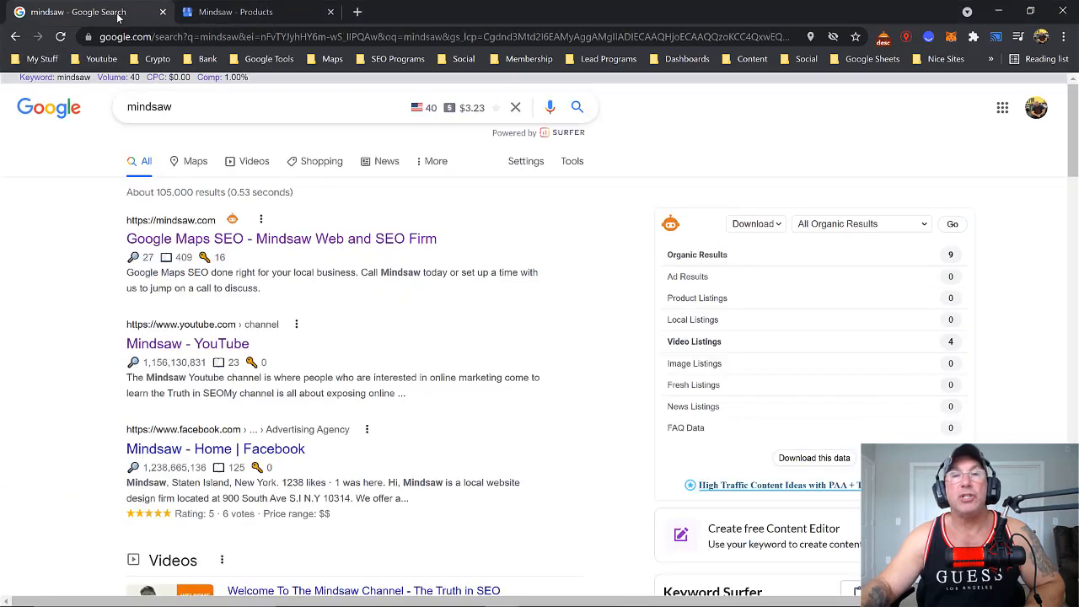
click(185, 114)
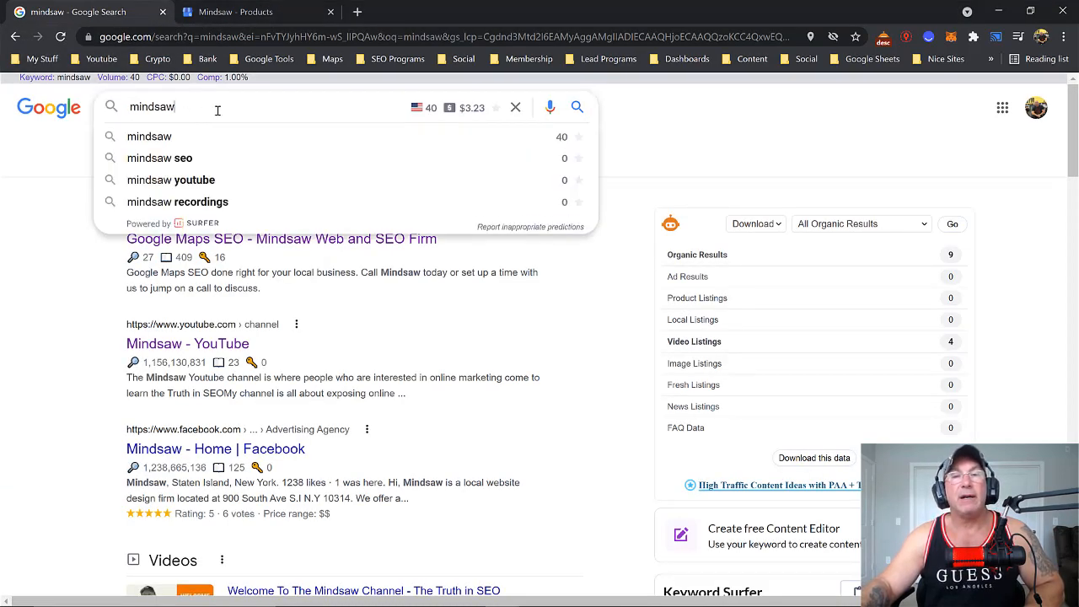
click(692, 165)
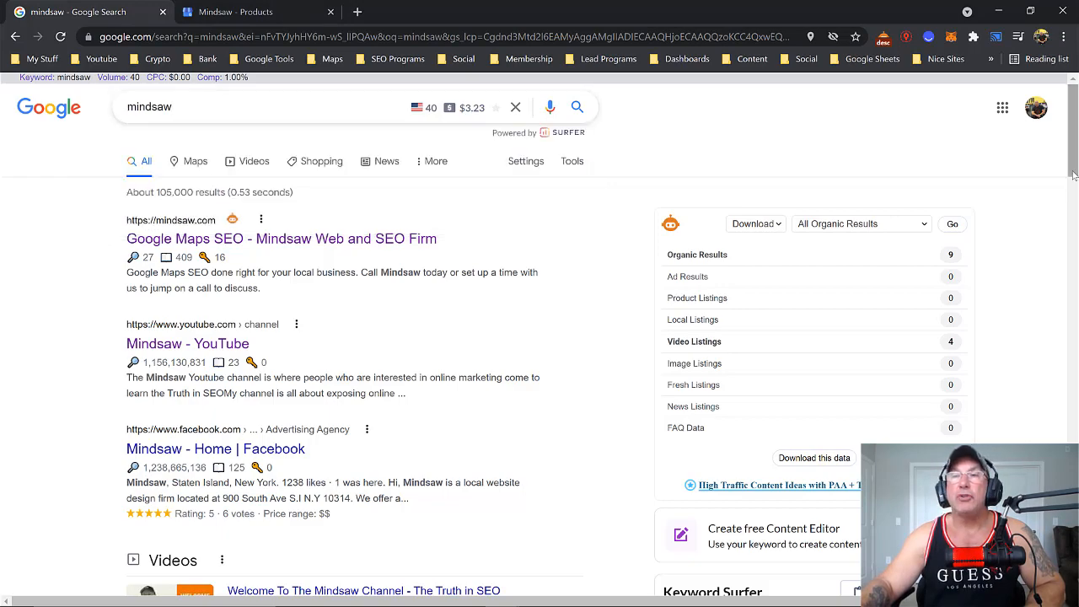
drag(1073, 166, 1040, 311)
scroll(1039, 311, down, 3)
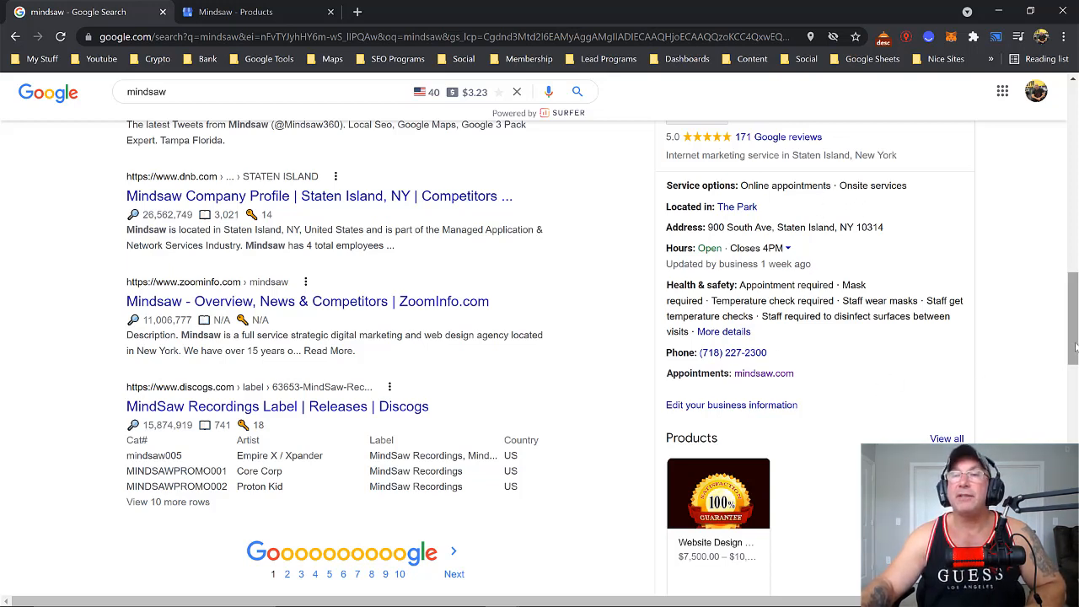
drag(1075, 344, 1052, 361)
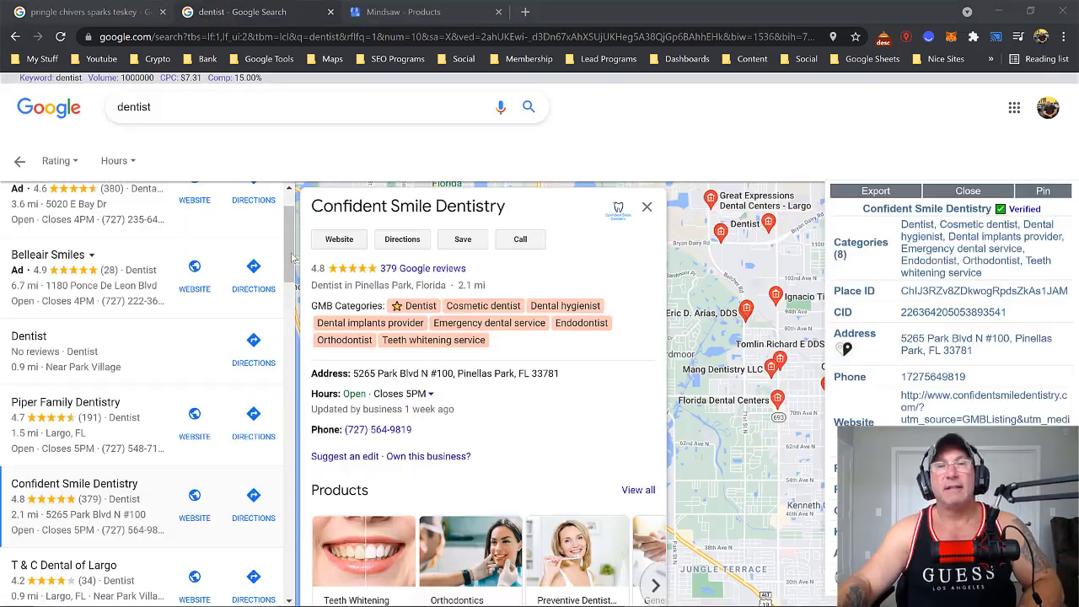
Open the Belleair Smiles listing in the dentist results and check its business profile for a products section.
drag(292, 258, 289, 224)
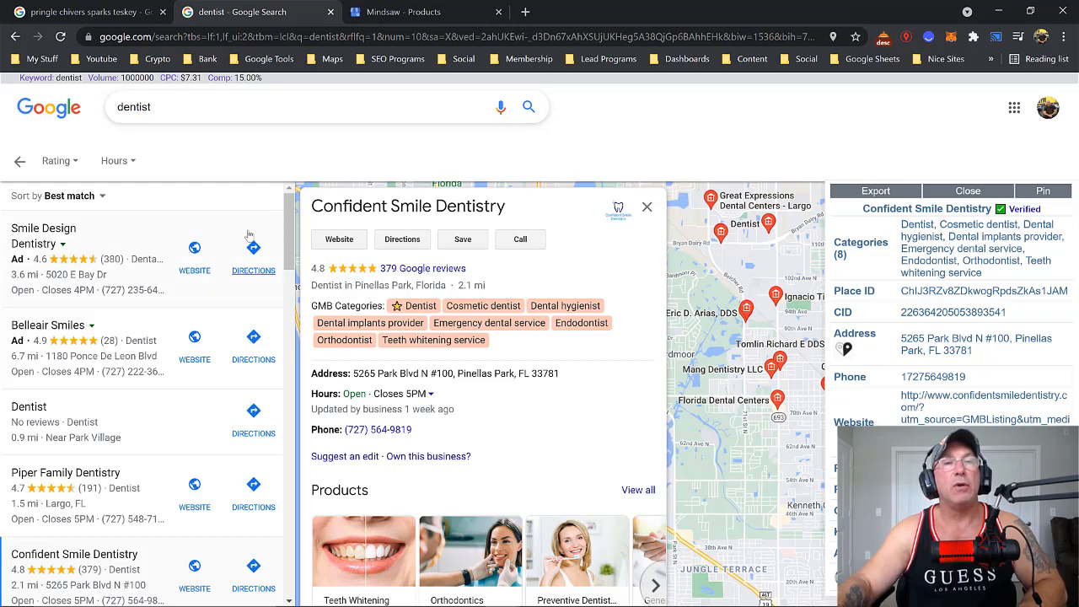
scroll(285, 244, down, 1)
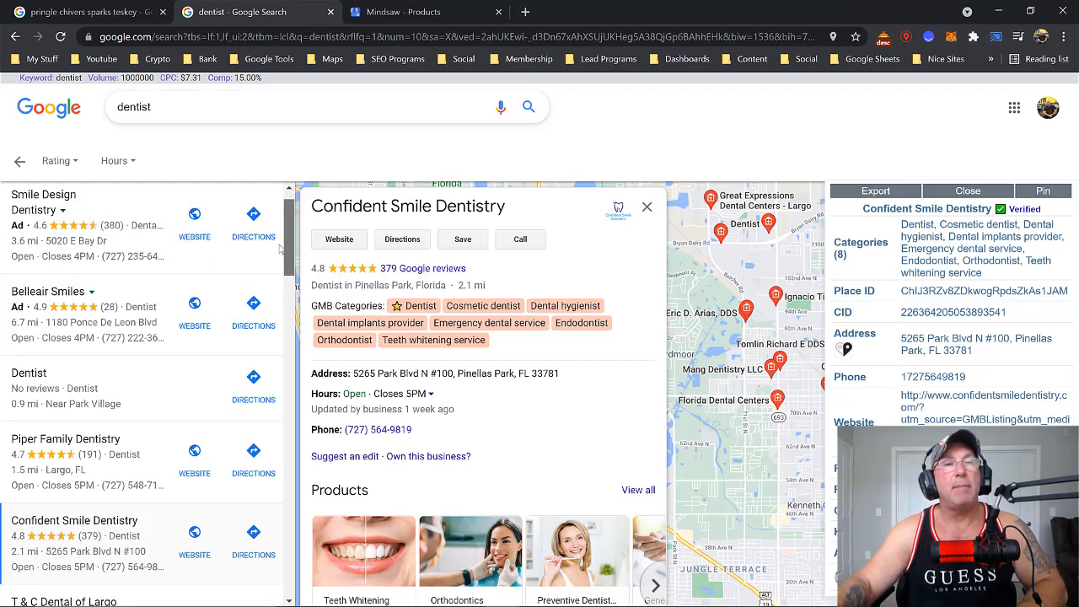
click(72, 295)
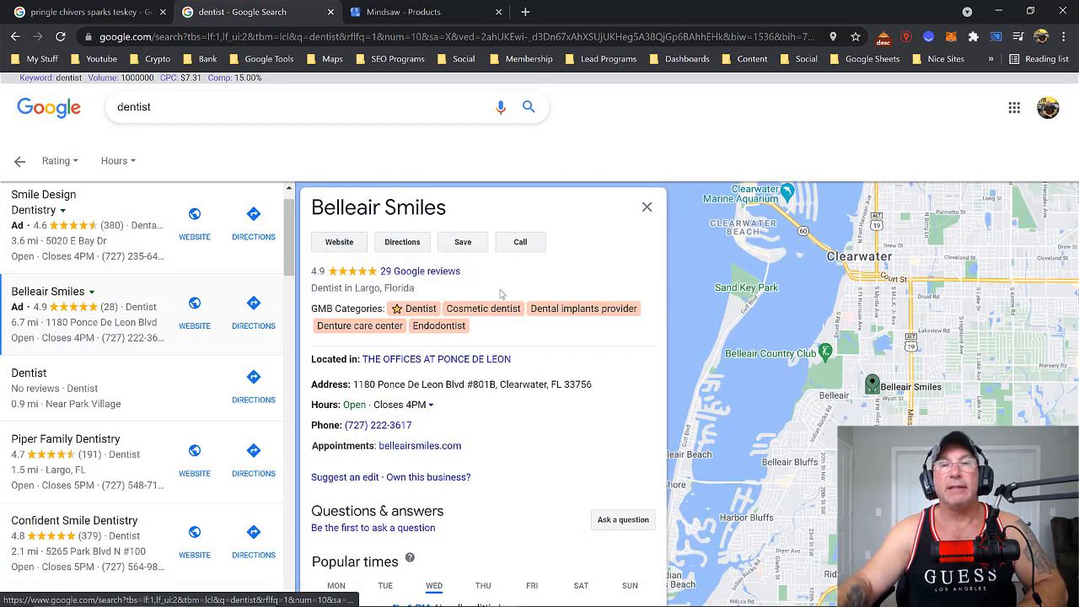
scroll(537, 290, down, 1)
scroll(537, 290, down, 4)
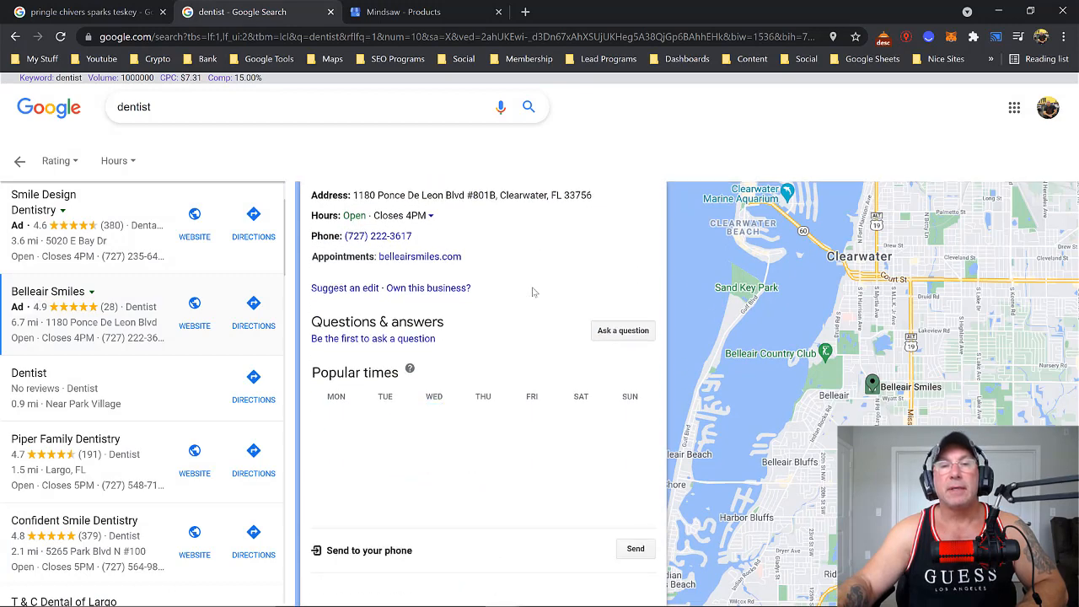
scroll(528, 291, up, 4)
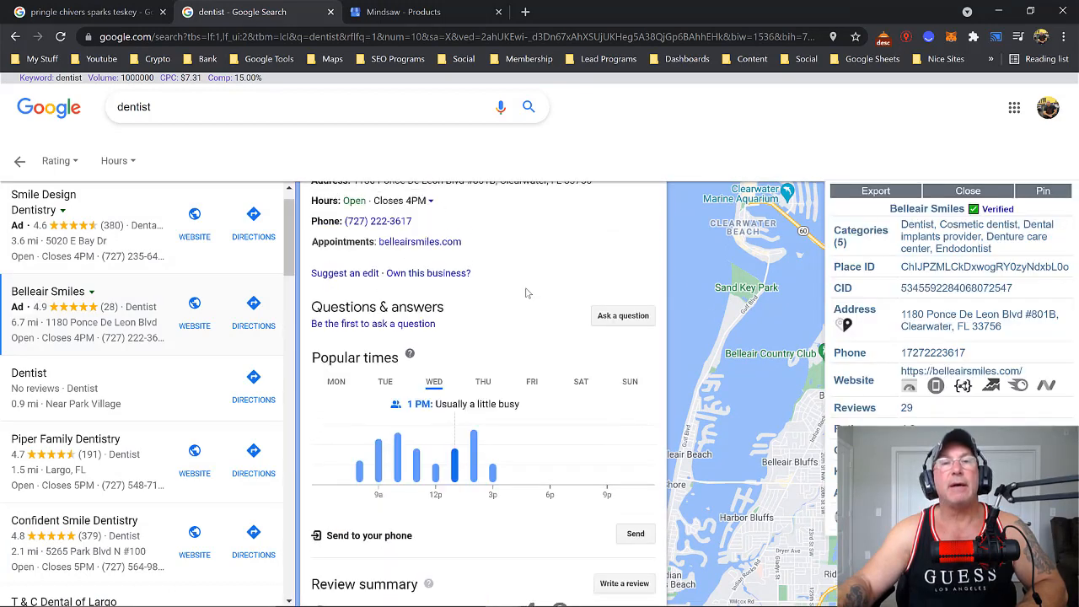
scroll(523, 297, down, 2)
scroll(522, 295, down, 7)
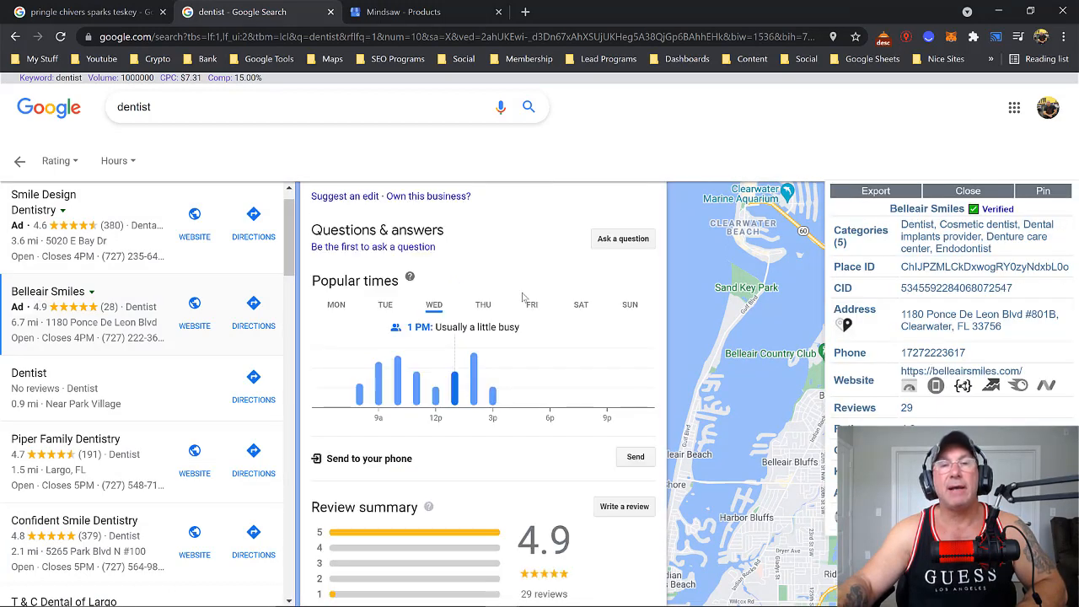
scroll(520, 294, up, 7)
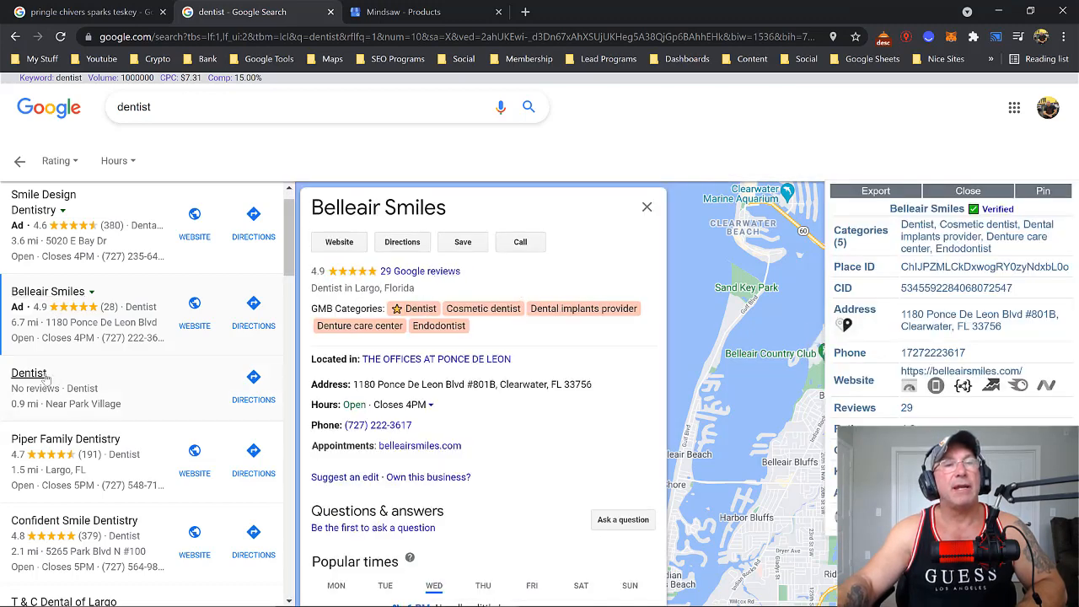
Check the Piper Family Dentistry and T & C Dental of Largo profiles for a products section.
click(59, 440)
scroll(349, 348, down, 5)
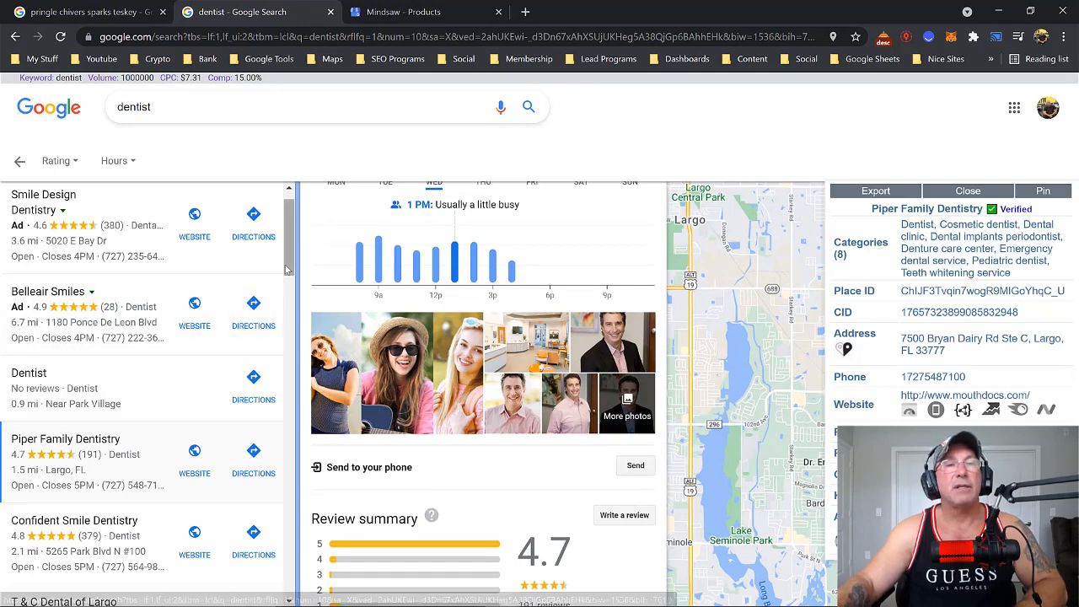
scroll(99, 455, down, 2)
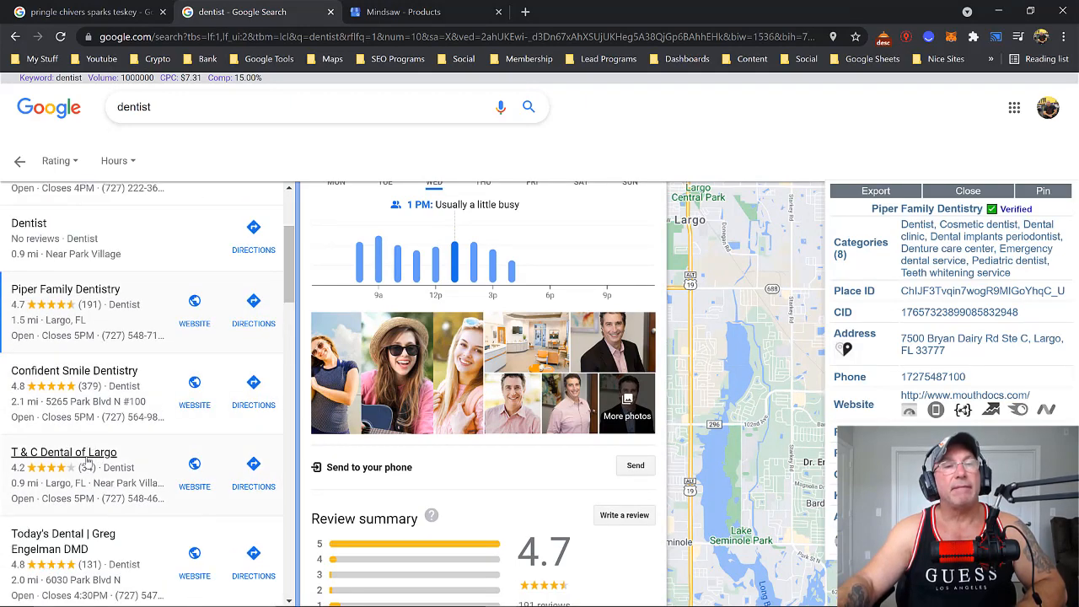
click(87, 459)
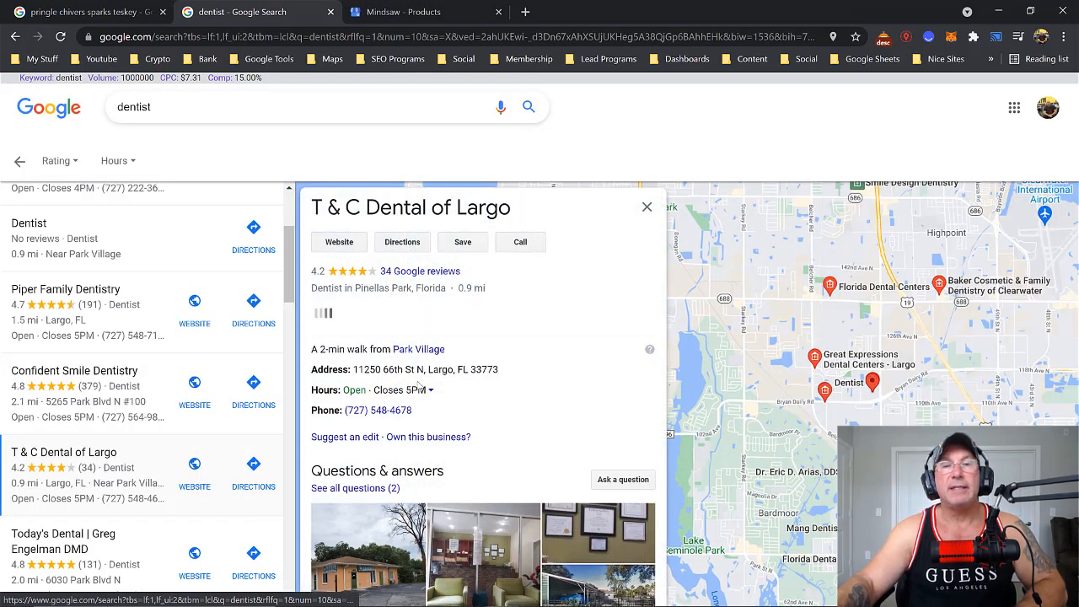
scroll(413, 385, down, 5)
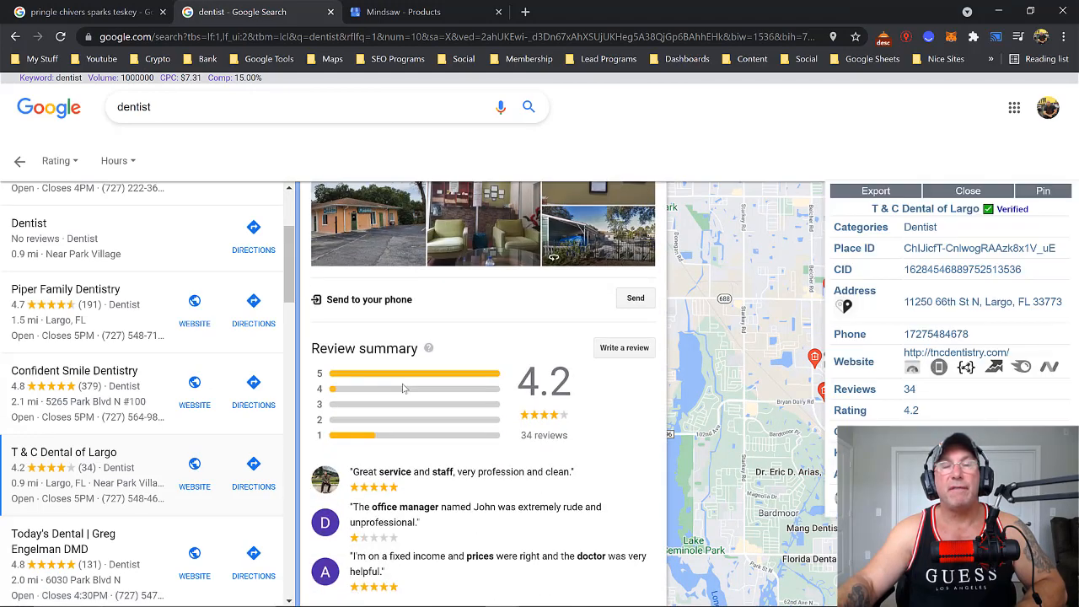
scroll(403, 387, up, 5)
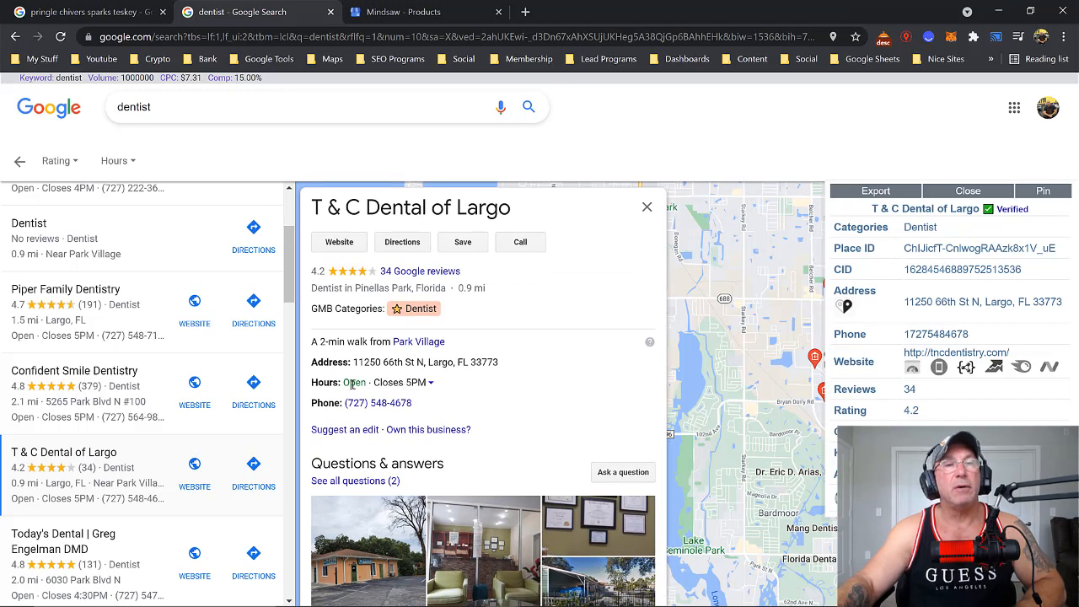
Open the Confident Smile Dentistry profile and browse through its products carousel.
click(59, 371)
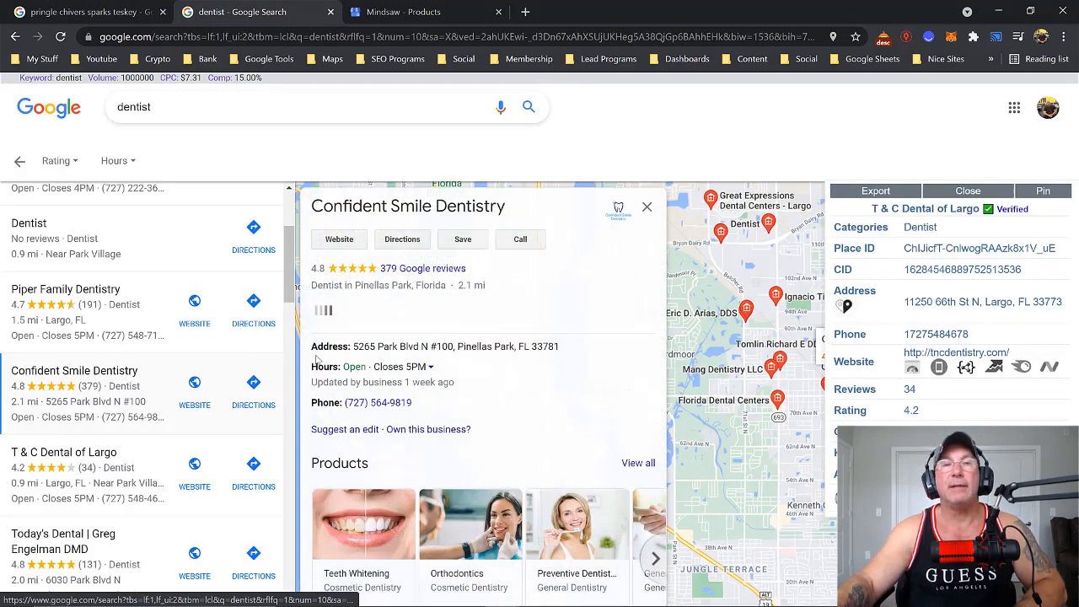
scroll(353, 354, down, 1)
scroll(352, 354, down, 1)
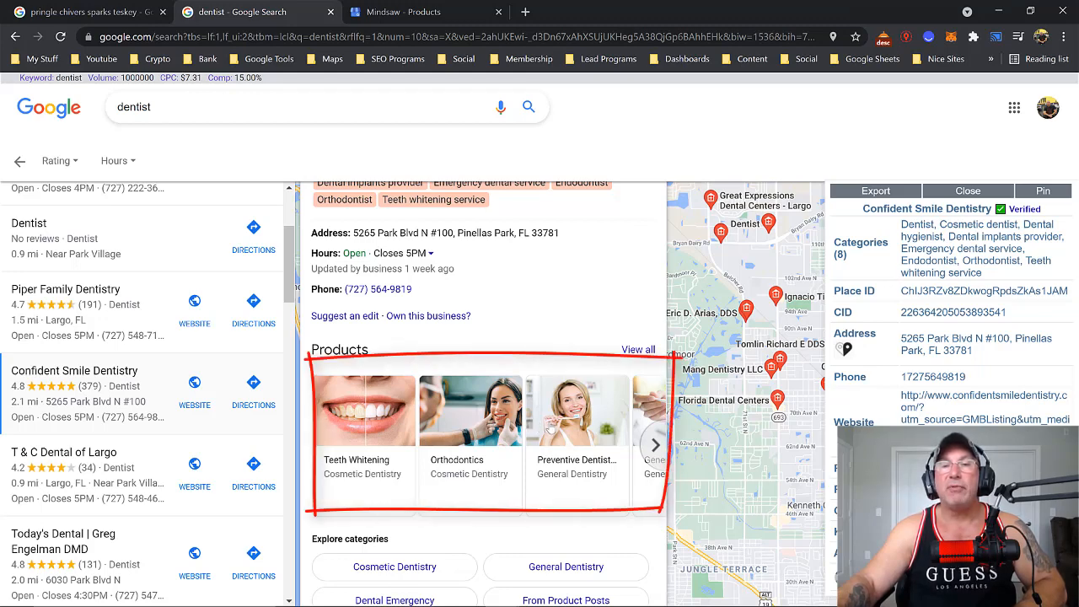
click(655, 444)
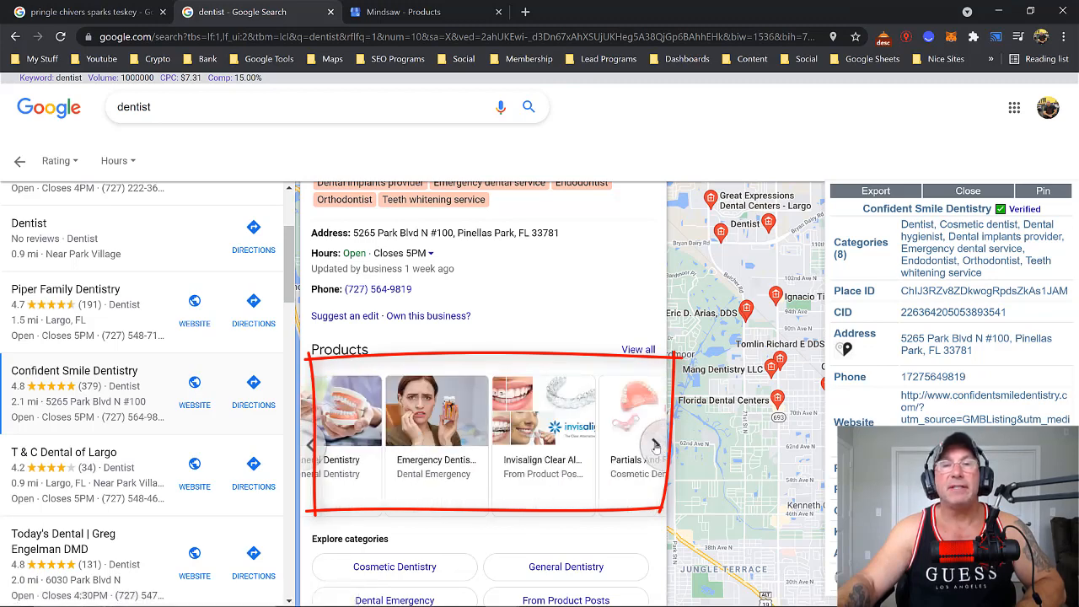
click(655, 444)
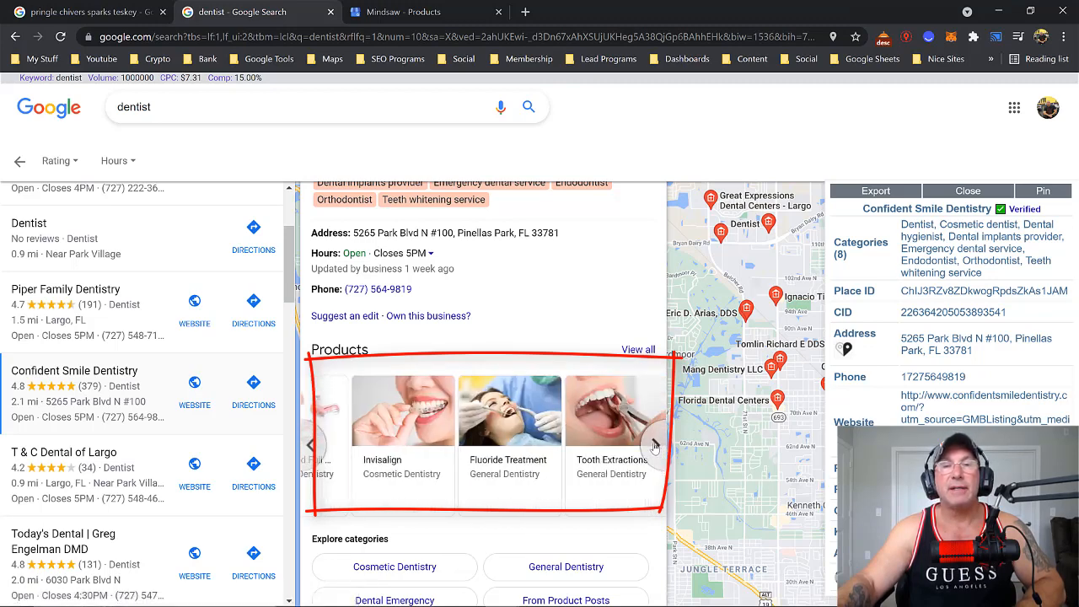
Compare the Piper Family Dentistry and Today's Dental profiles by checking each for a products section.
click(79, 305)
scroll(548, 403, down, 3)
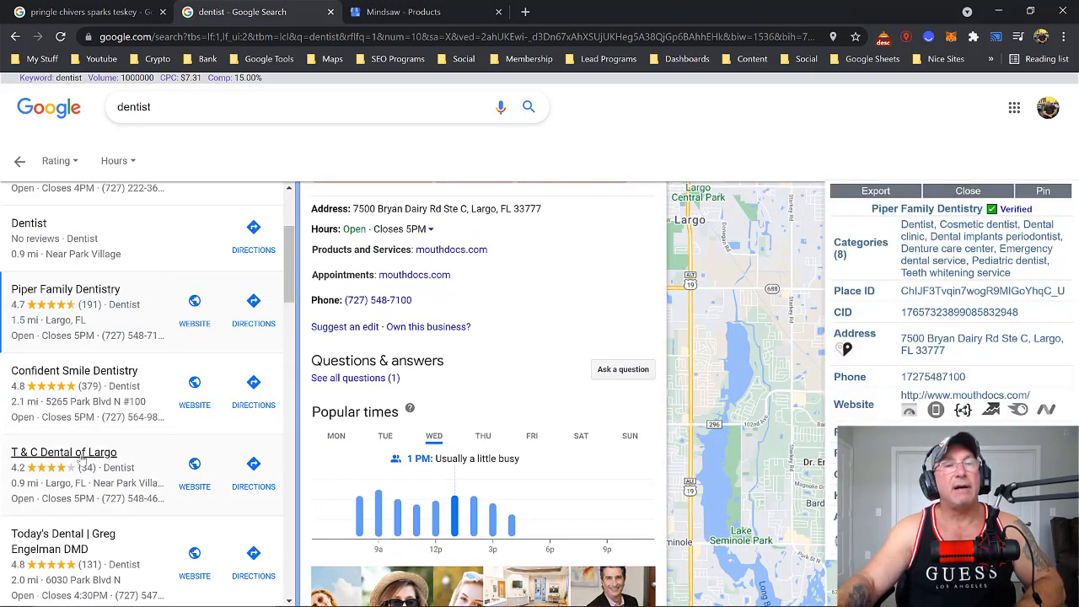
click(81, 534)
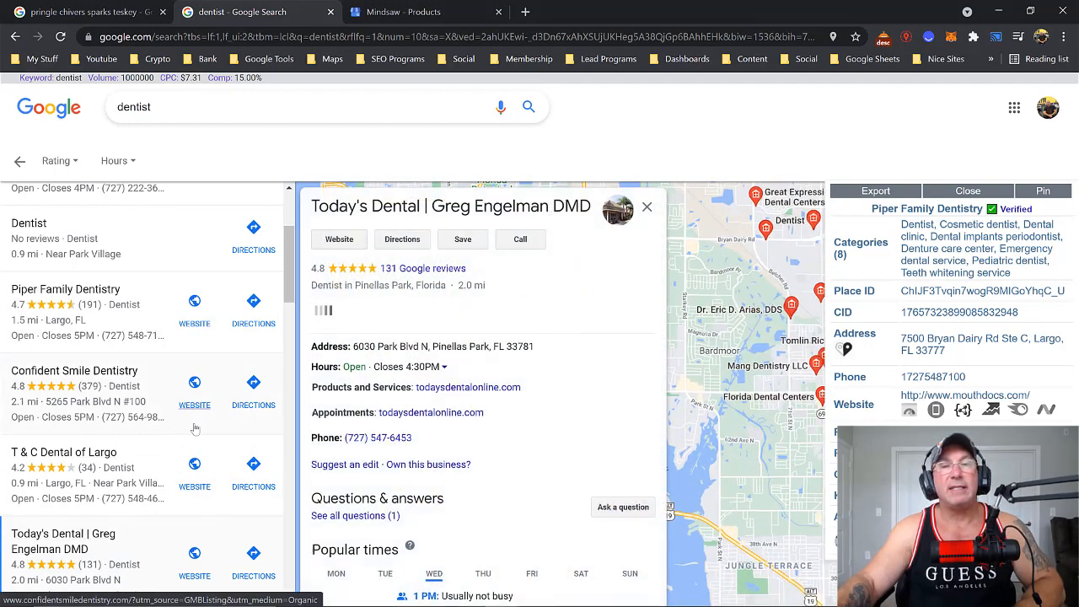
scroll(371, 411, down, 4)
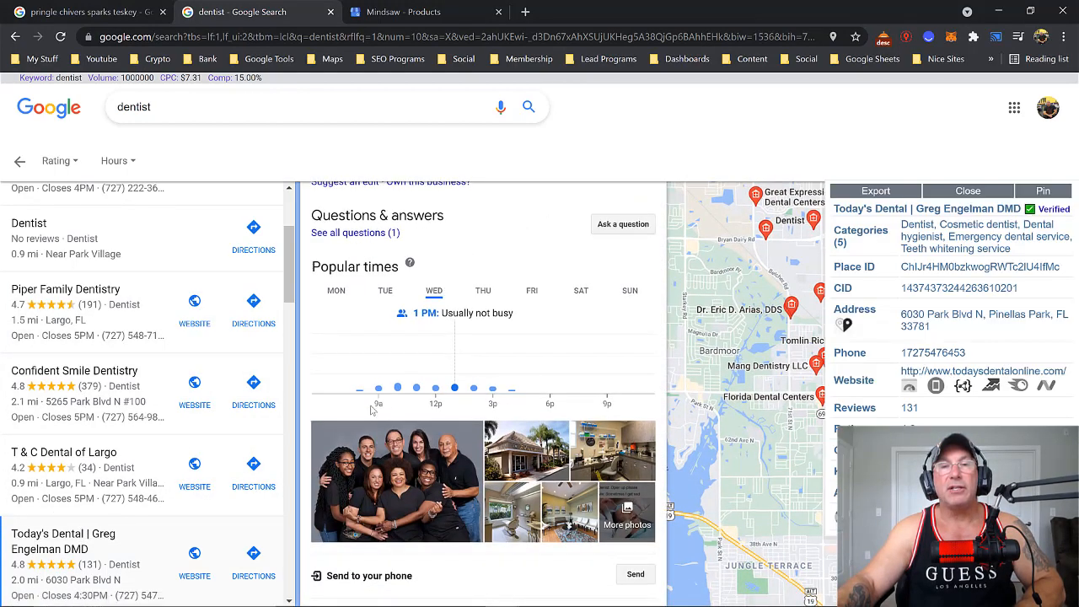
scroll(371, 411, down, 1)
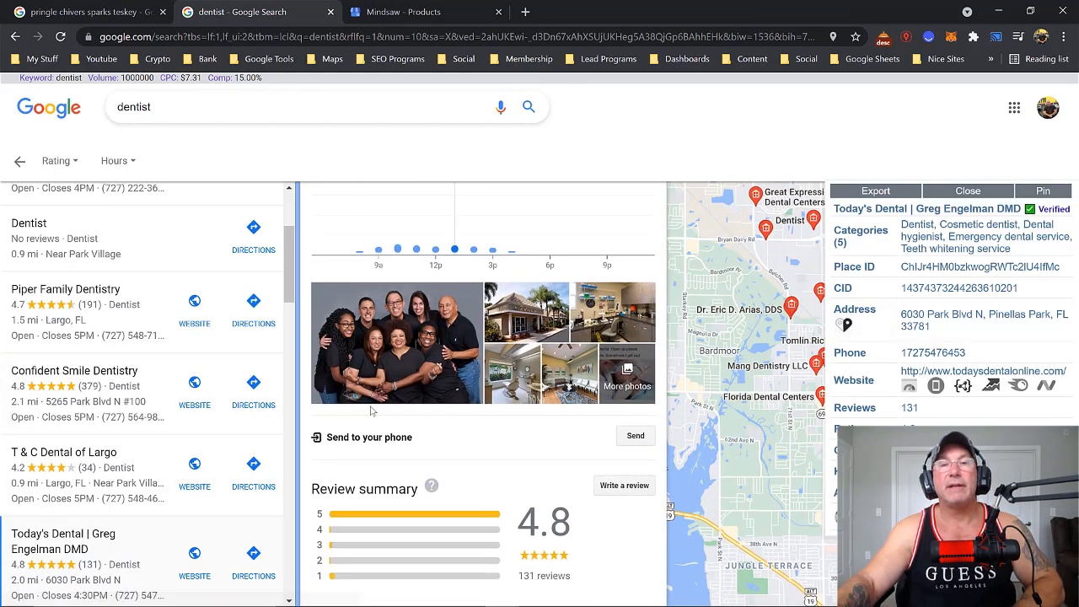
scroll(371, 411, up, 5)
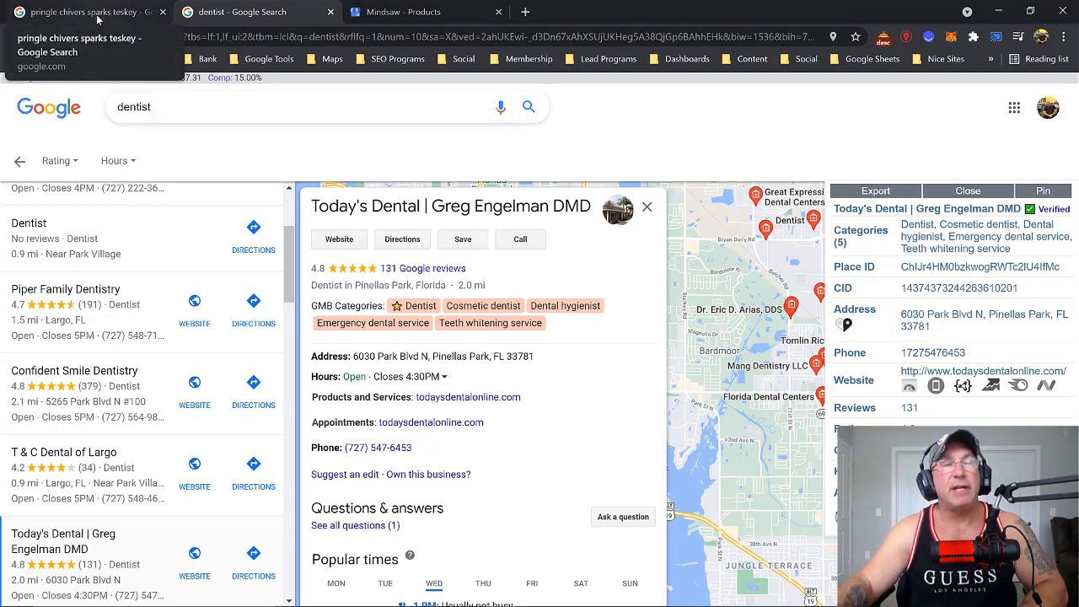
Review the Pringle Chivers Sparks Teskey business profile in its search results and browse its products carousel.
click(97, 14)
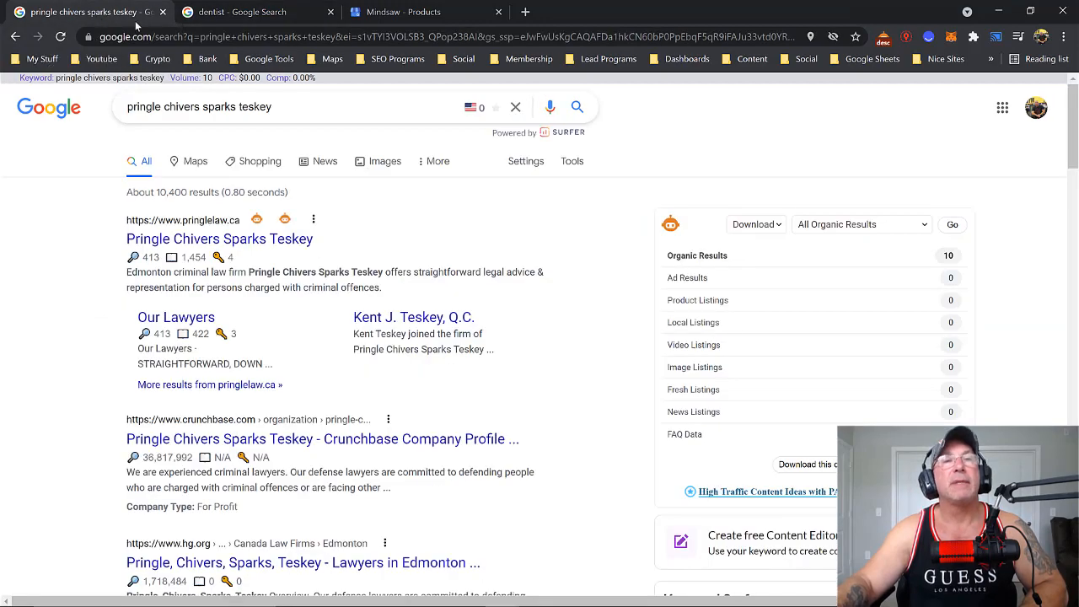
click(245, 12)
click(133, 15)
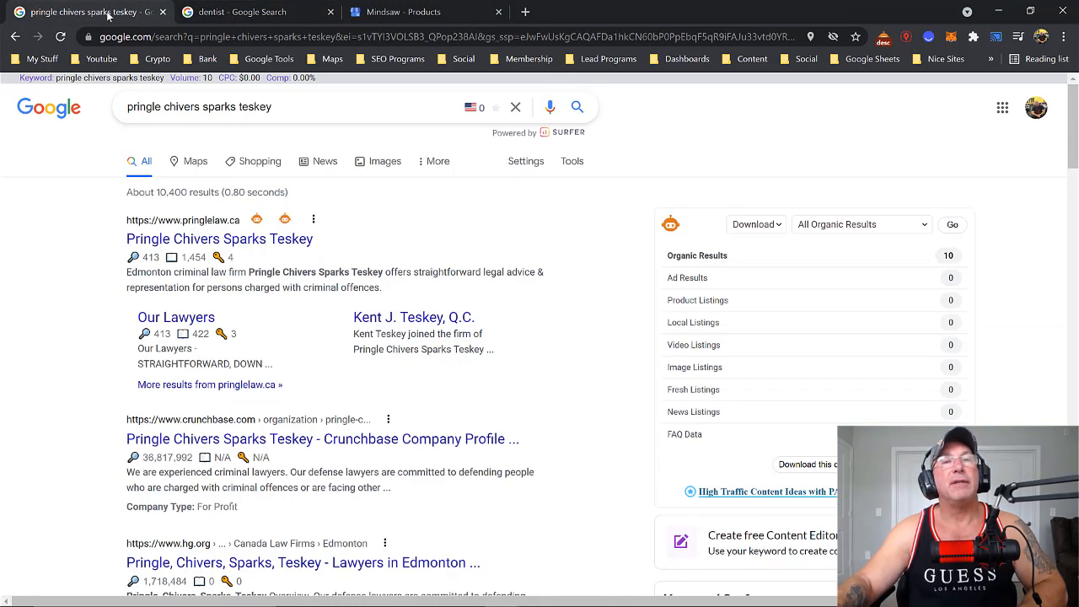
scroll(511, 312, down, 10)
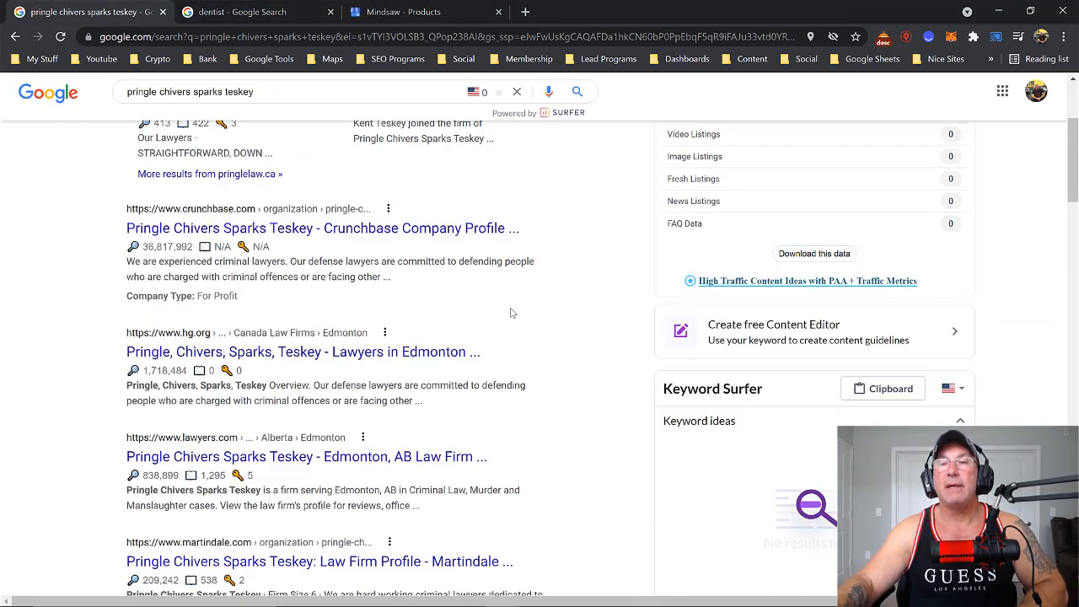
scroll(509, 312, down, 2)
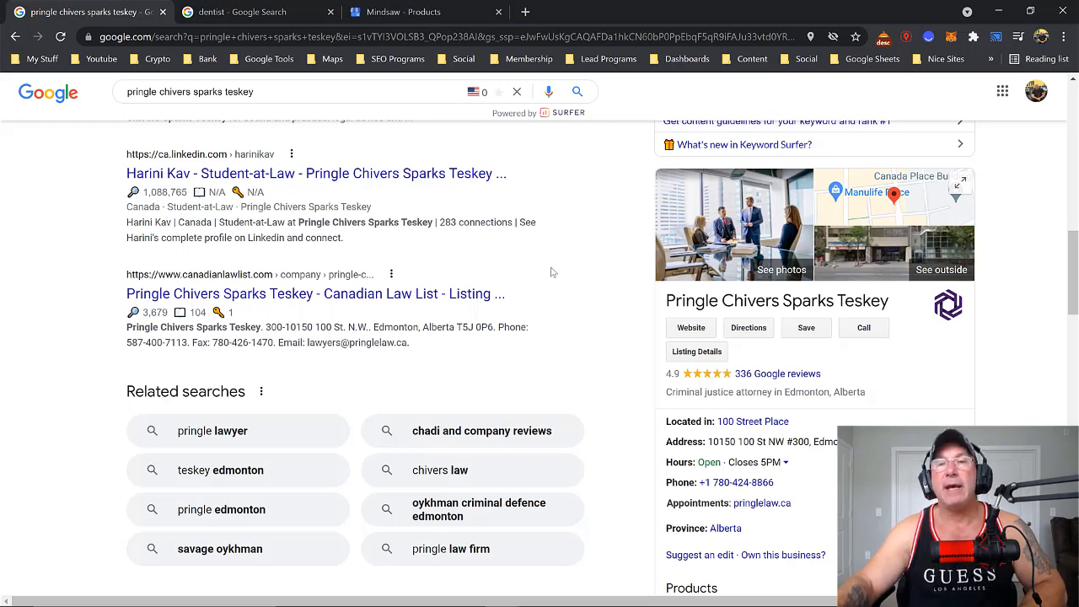
scroll(555, 272, down, 3)
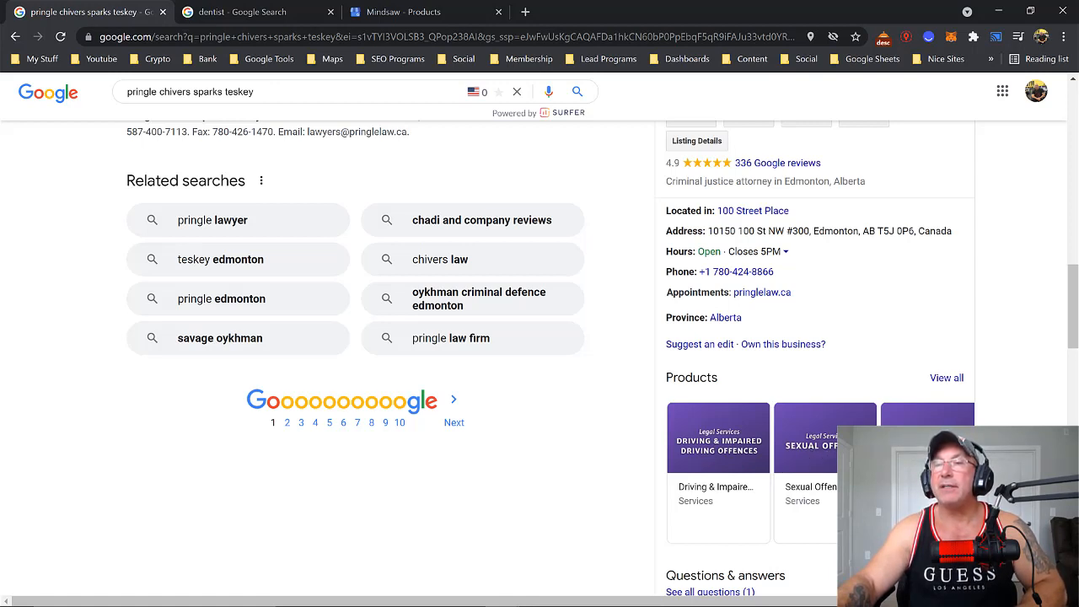
click(964, 472)
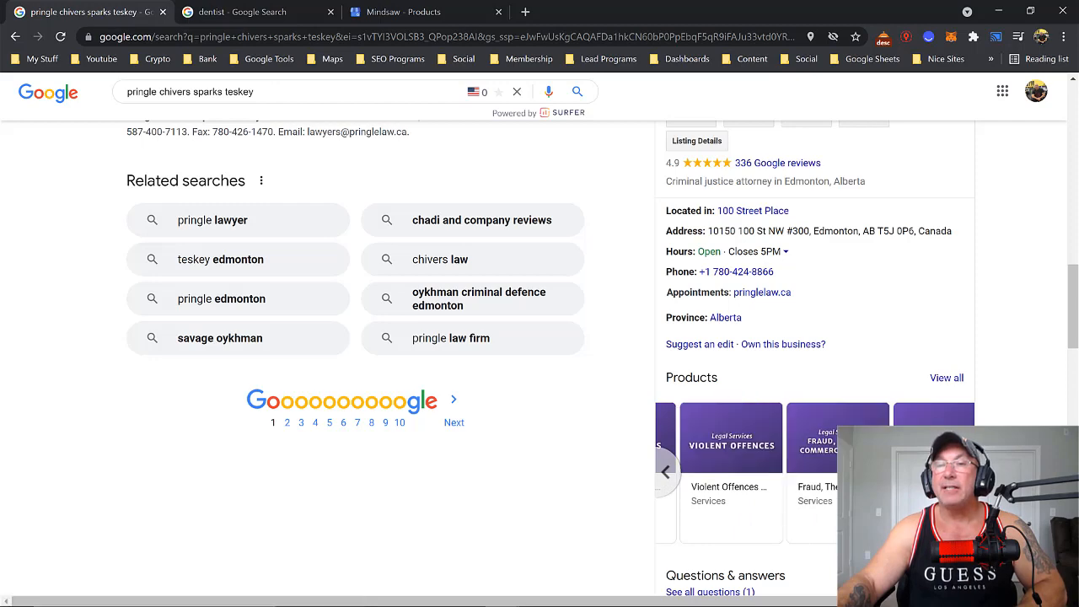
scroll(357, 171, up, 2)
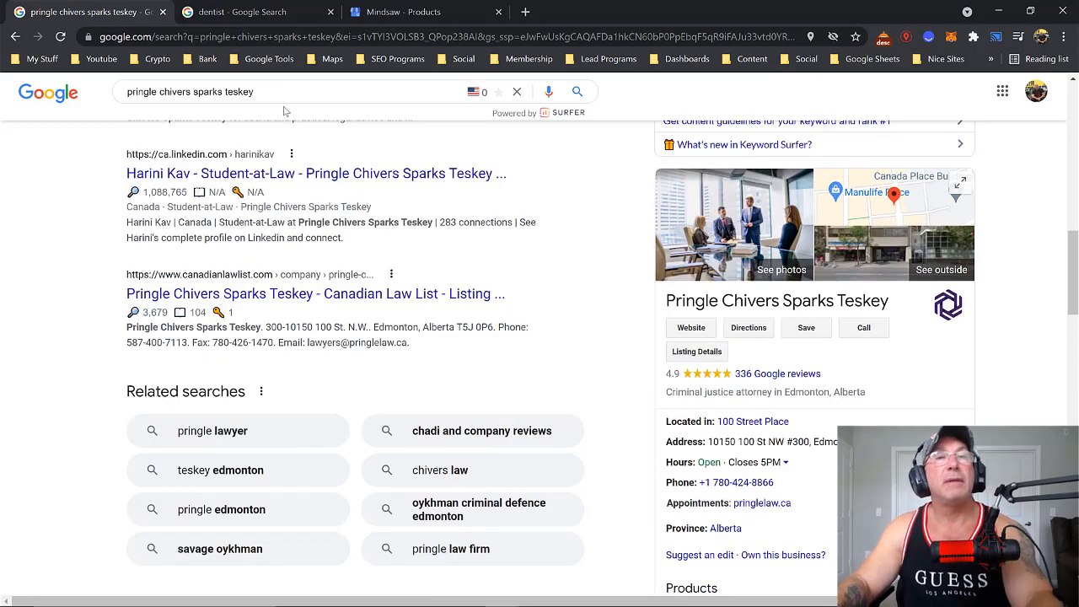
Search Google for "lawyers near me" and open the full list of local law firm results.
triple_click(278, 97)
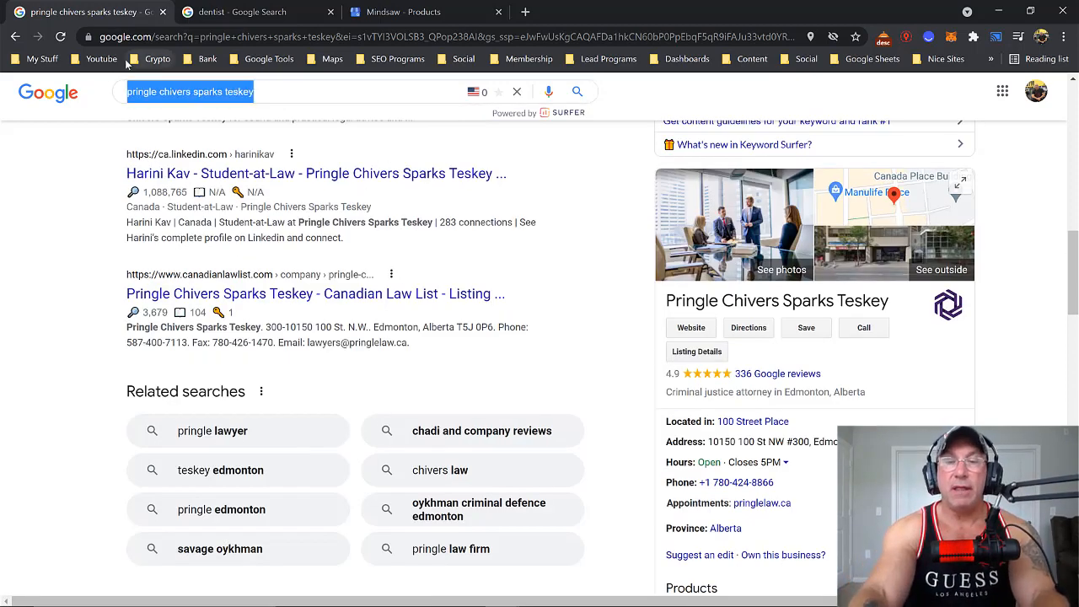
key(BackSpace)
text(lawyer)
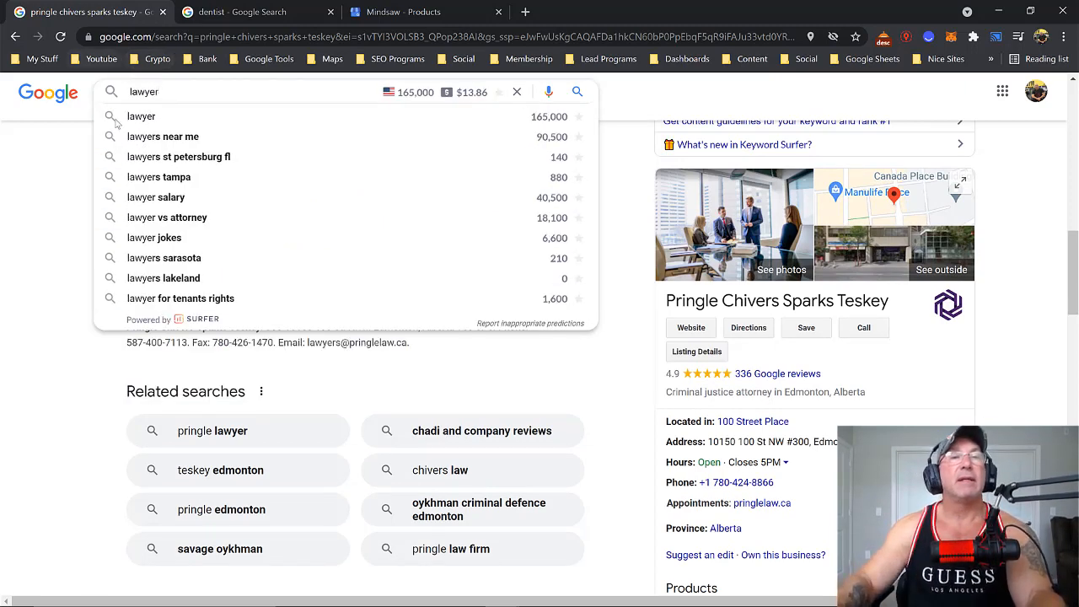
click(154, 140)
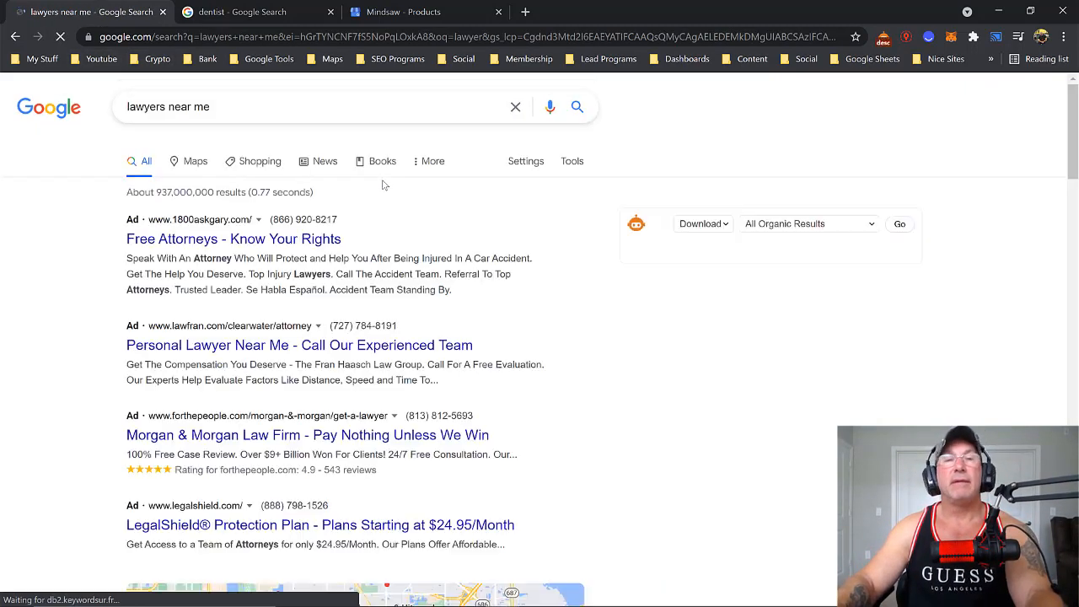
scroll(339, 263, down, 20)
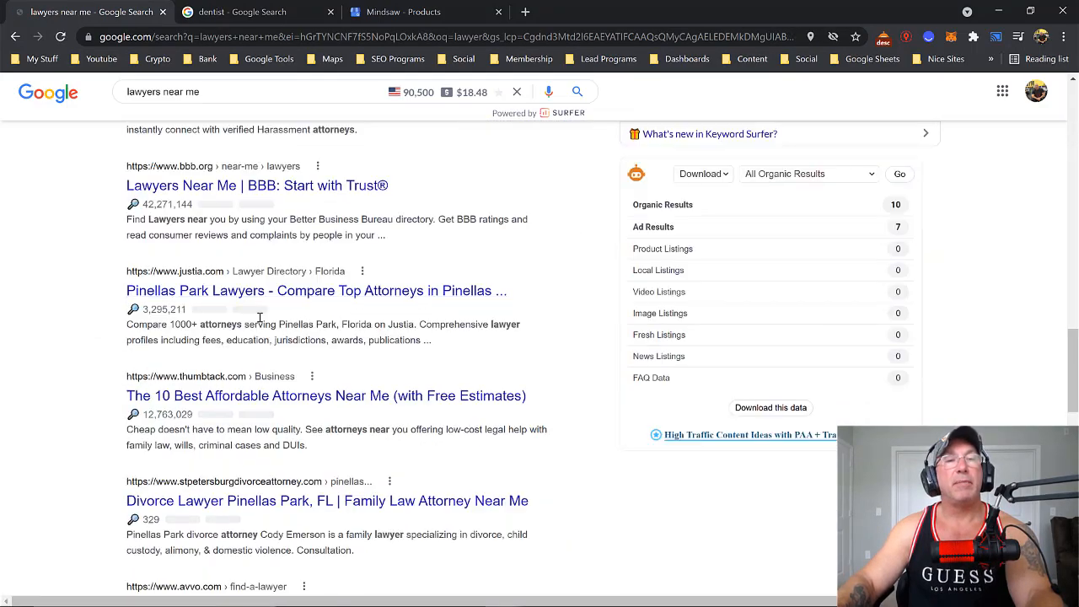
scroll(261, 314, up, 10)
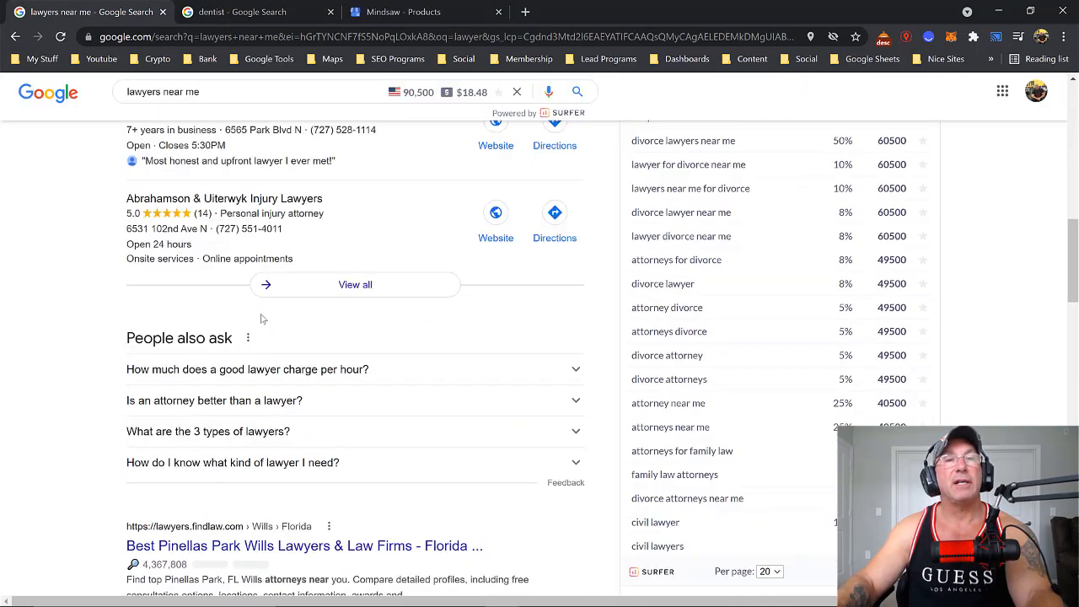
scroll(265, 319, up, 2)
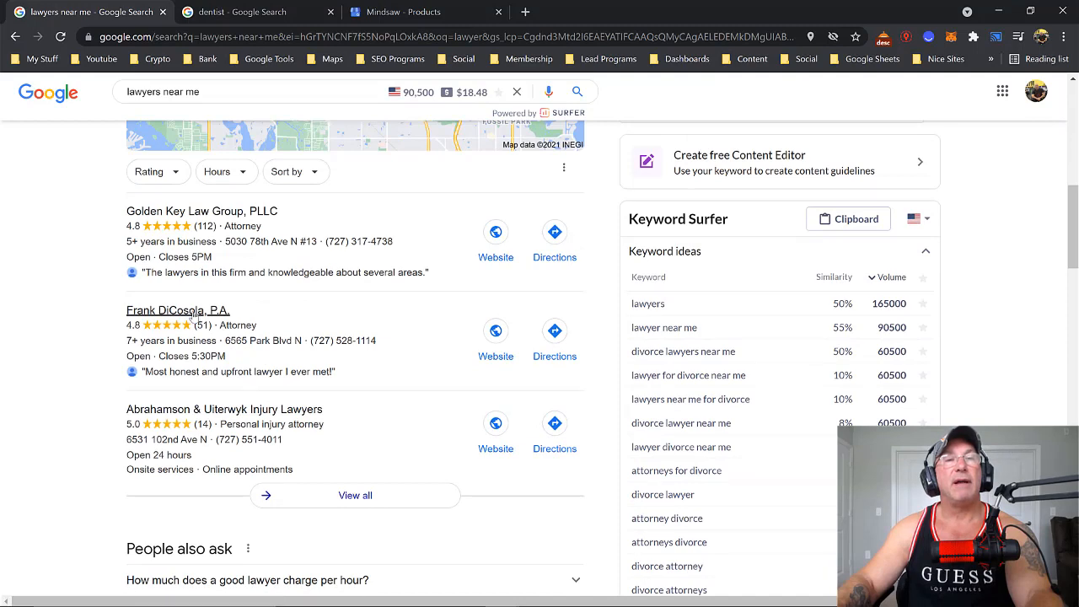
click(348, 495)
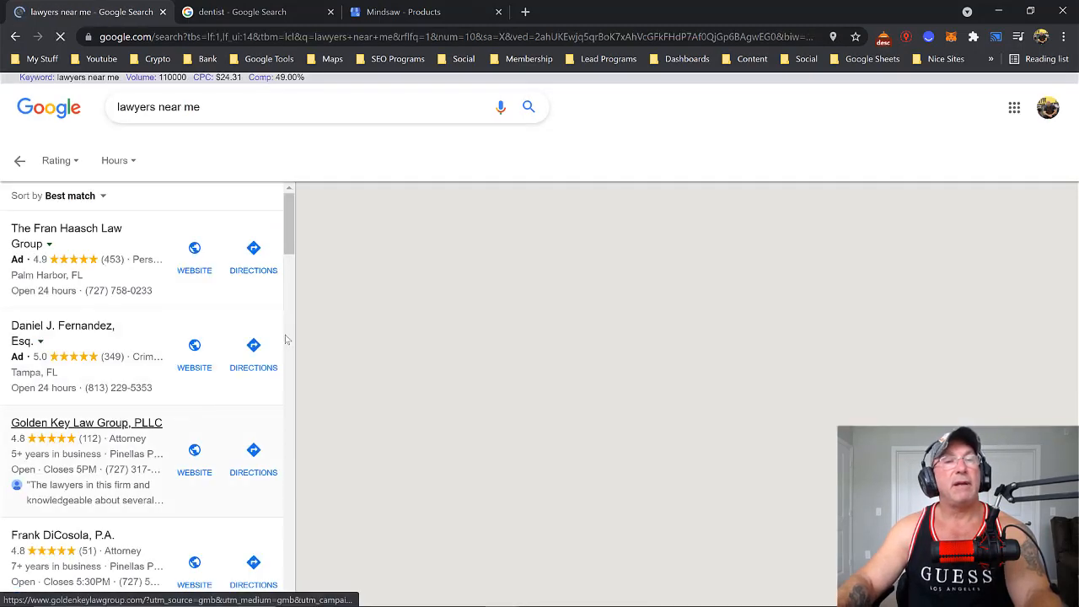
Check the Golden Key Law Group, PLLC and Frank DiCosola, P.A. business profiles for a products section.
drag(290, 240, 288, 265)
click(135, 240)
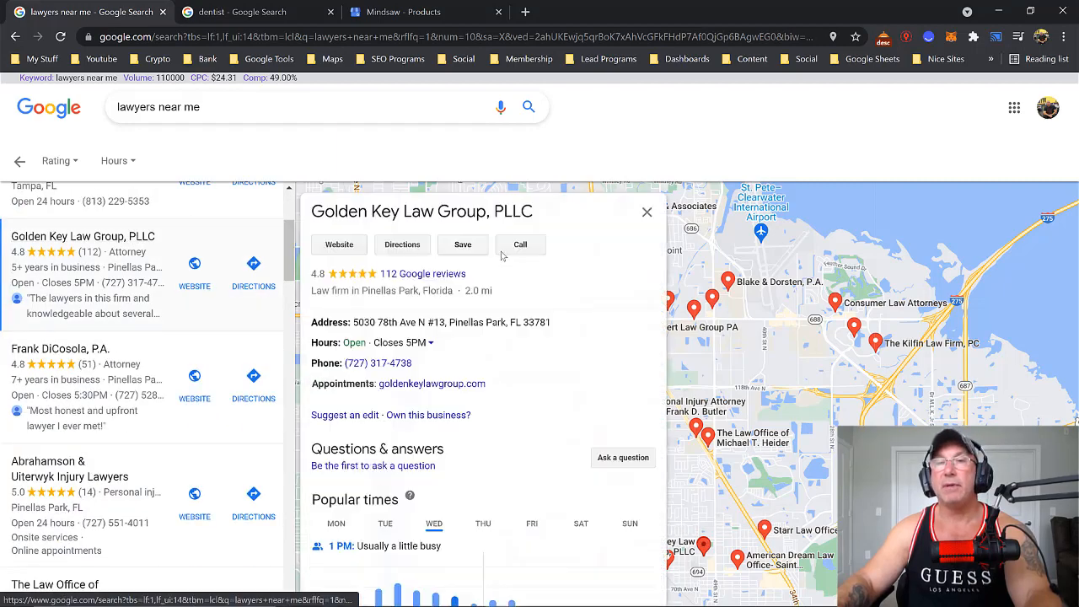
scroll(521, 269, down, 6)
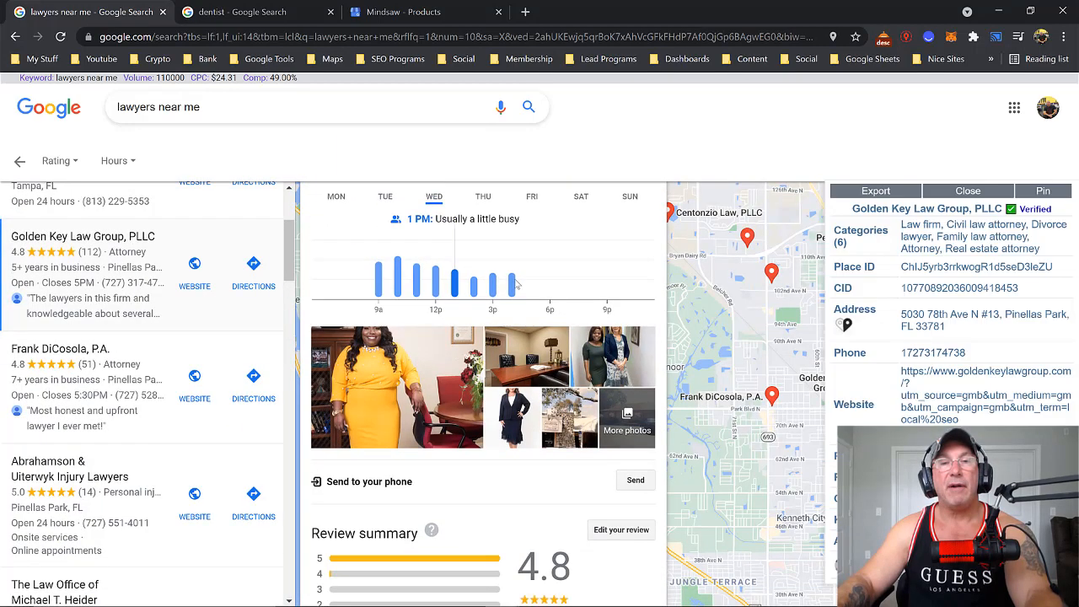
click(88, 354)
scroll(491, 352, down, 5)
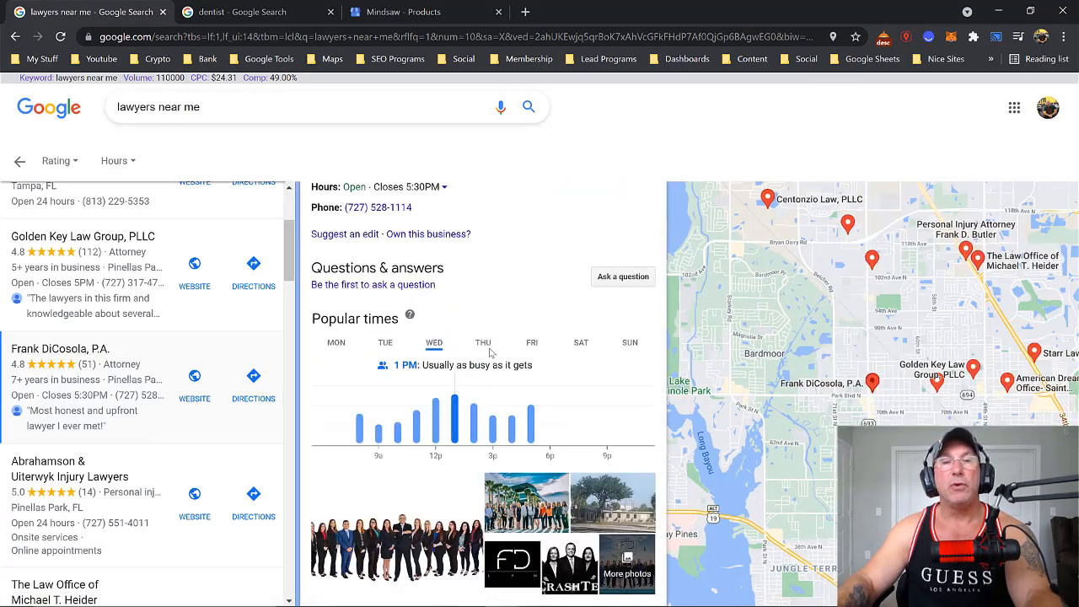
scroll(492, 352, down, 1)
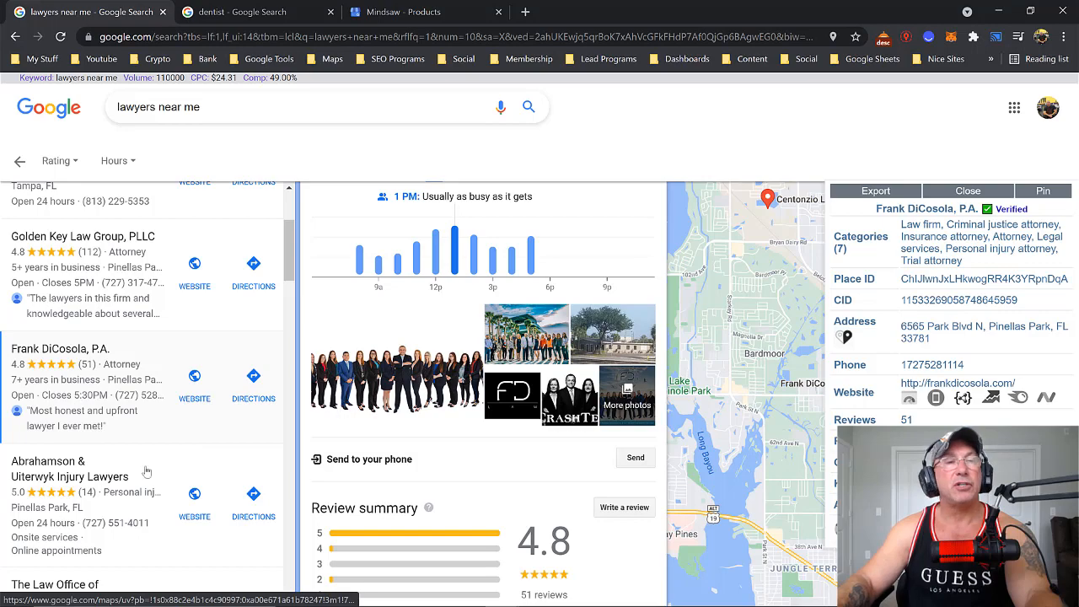
Open the Abrahamson & Uiterwyk Injury Lawyers profile and browse its products carousel.
click(73, 480)
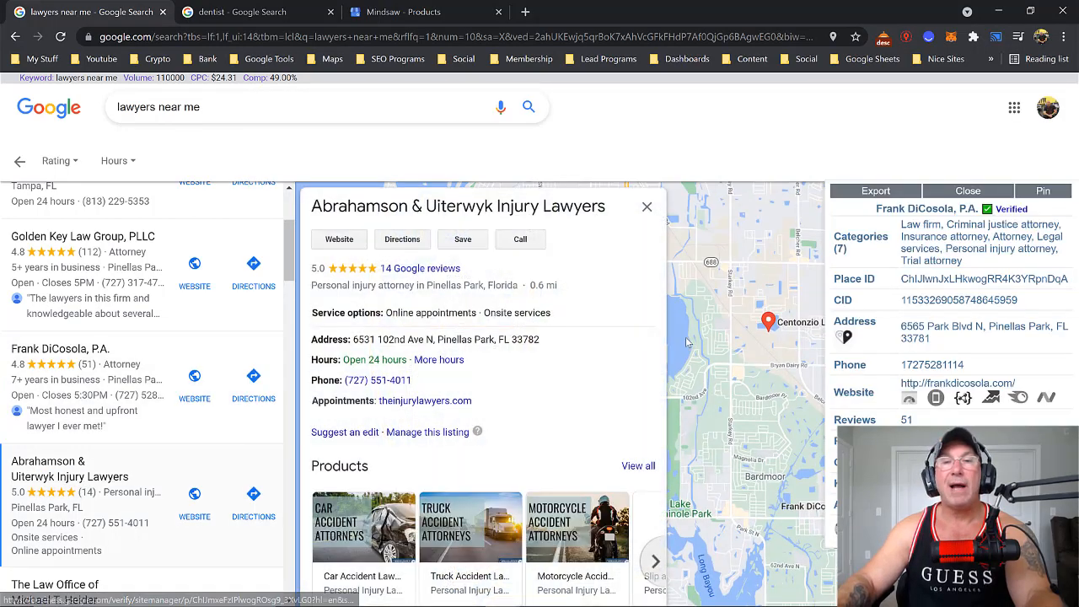
scroll(605, 350, down, 2)
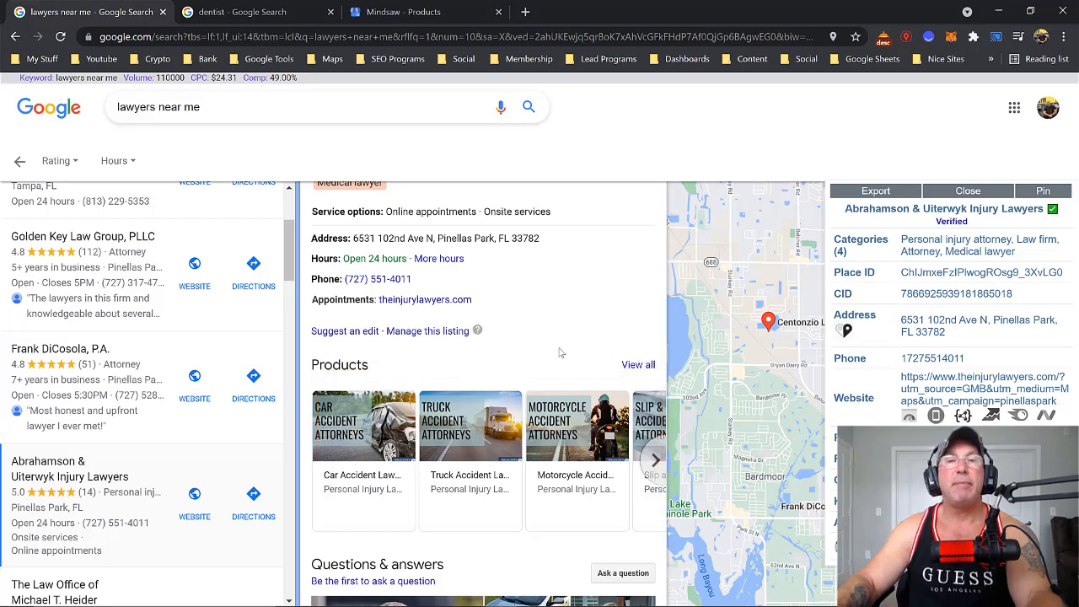
scroll(561, 353, down, 2)
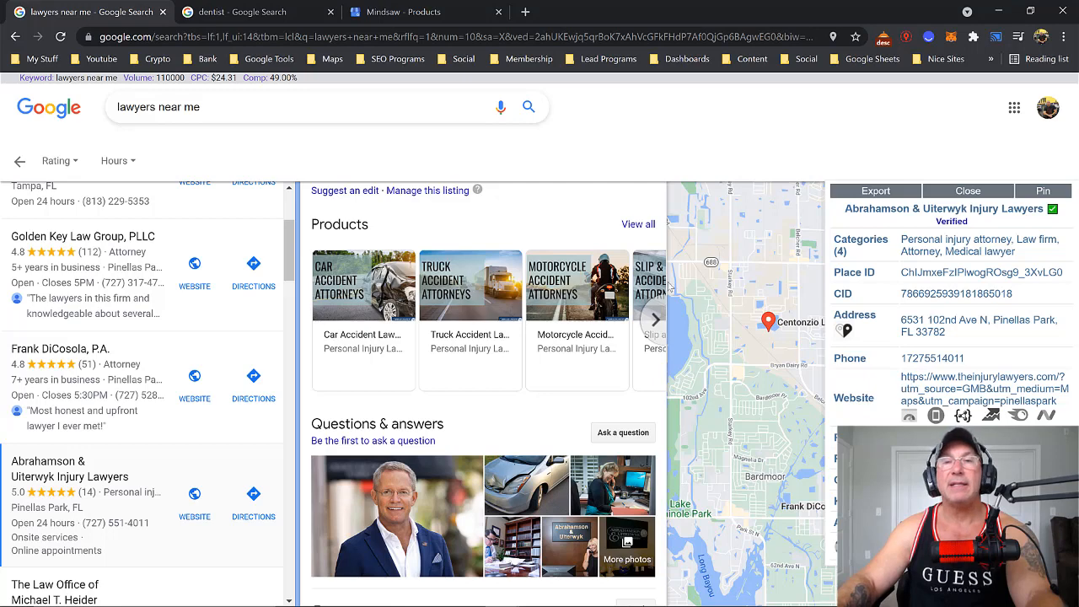
click(655, 322)
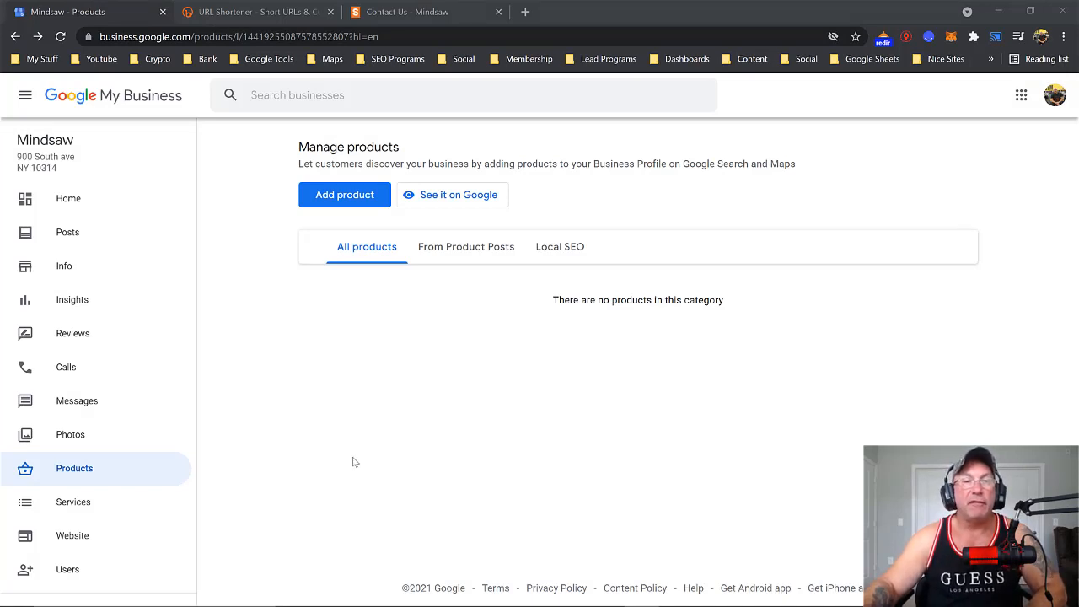
Start a new product for the Mindsaw business and upload BUSINESS-ON-GOOGLE-1Y.jpg from the Desktop as its photo.
click(354, 197)
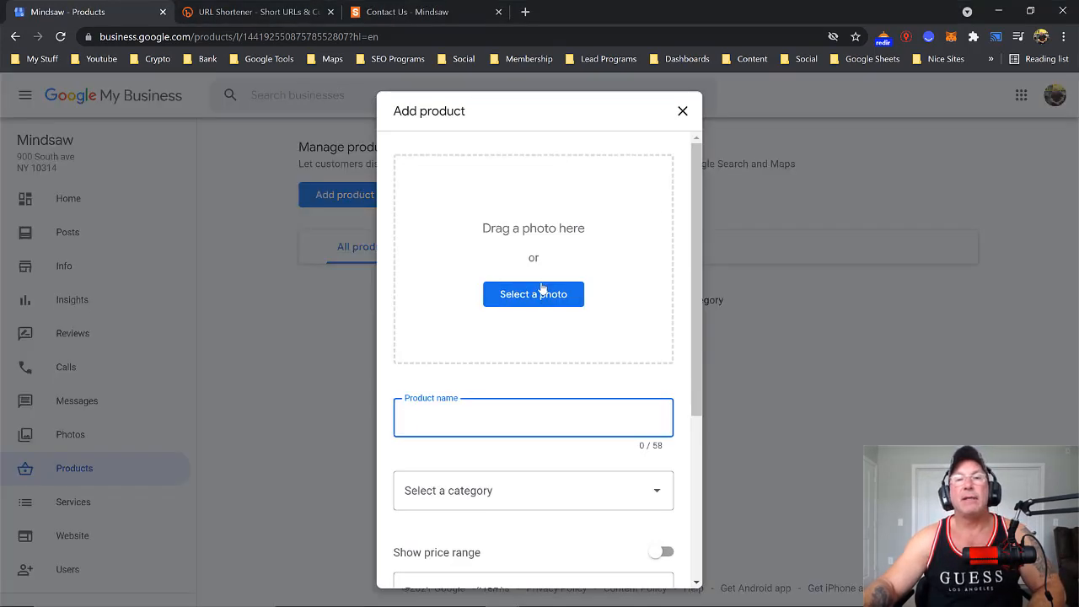
click(541, 297)
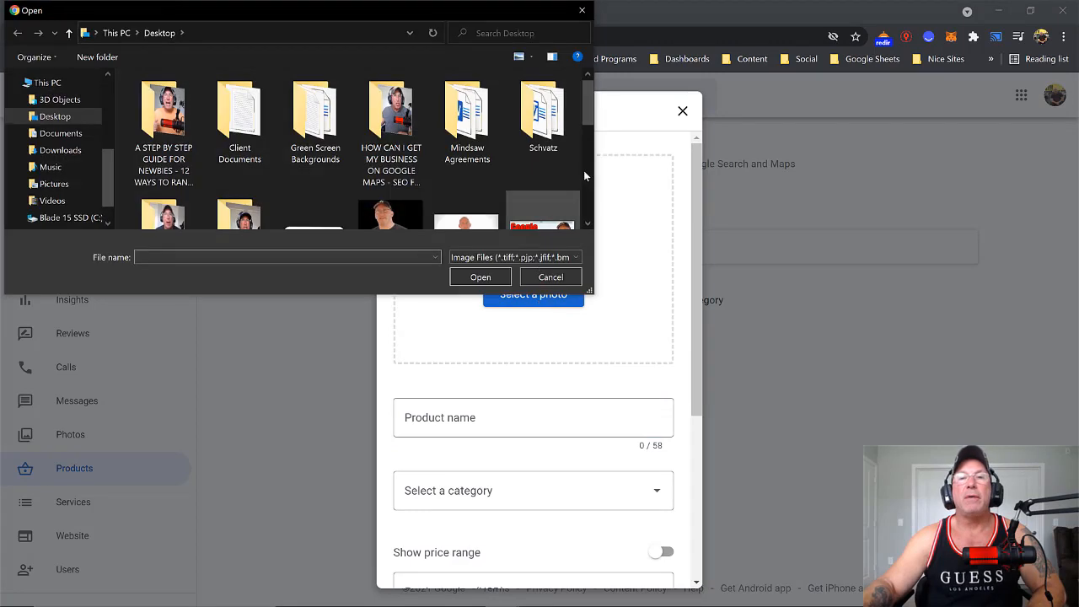
drag(593, 119, 579, 144)
click(575, 151)
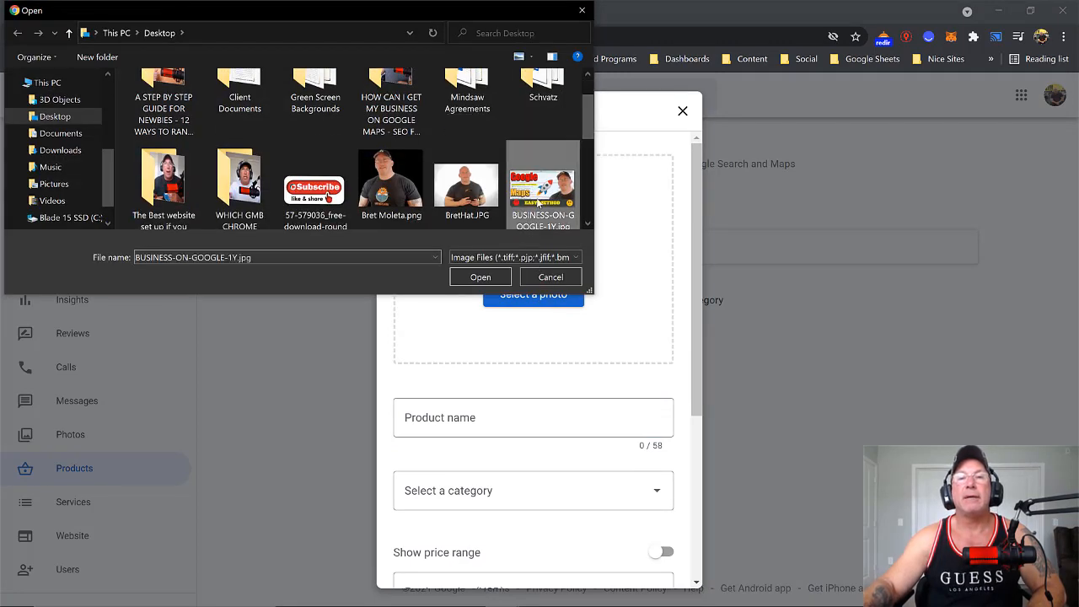
click(482, 280)
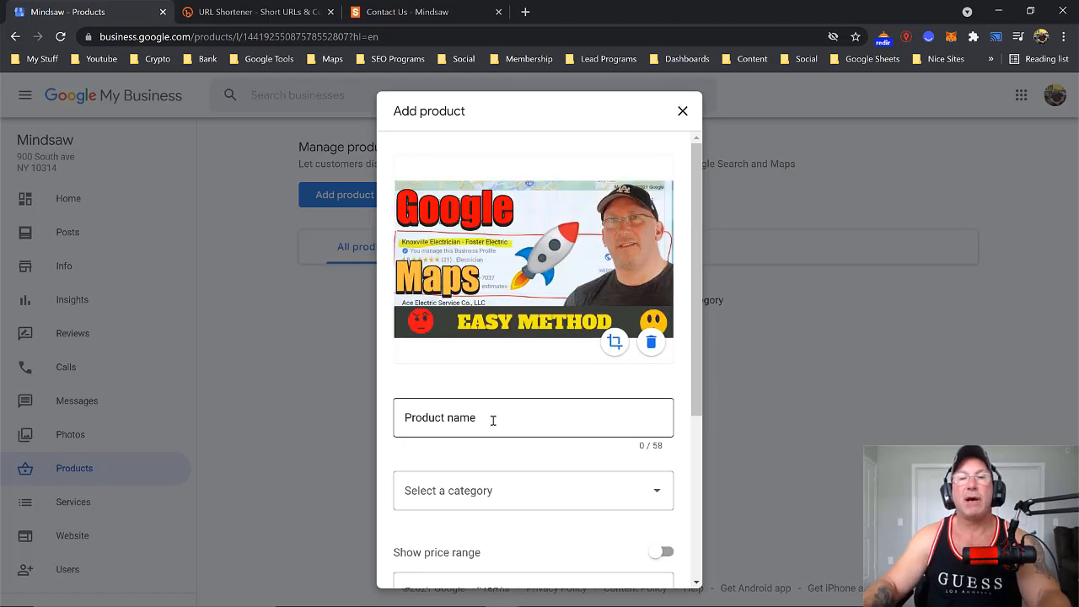
Name the product "Local SEO Maps Ranking".
click(492, 419)
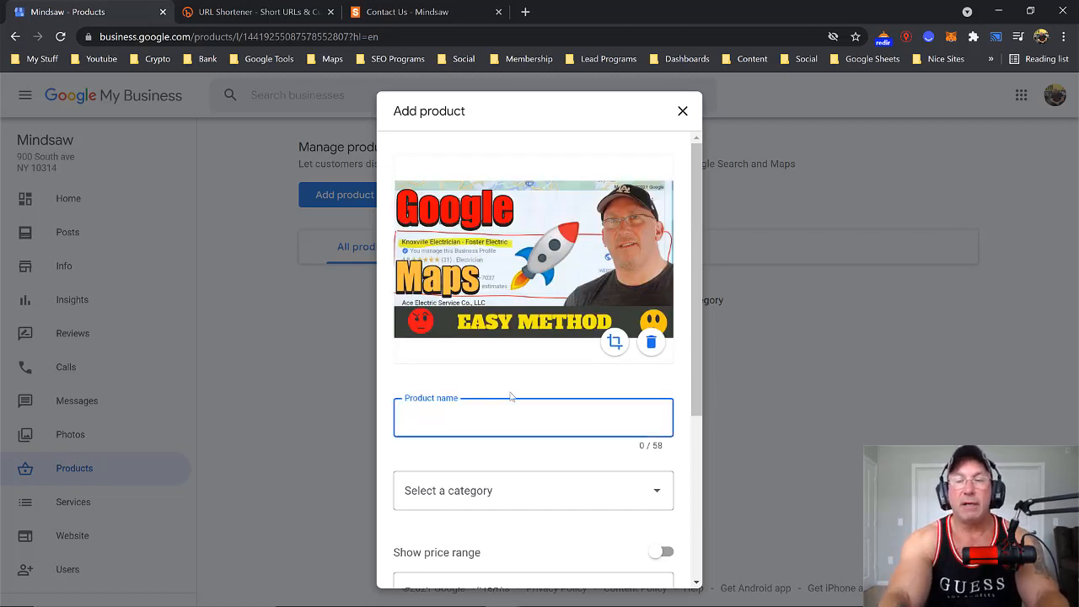
text(LOcal)
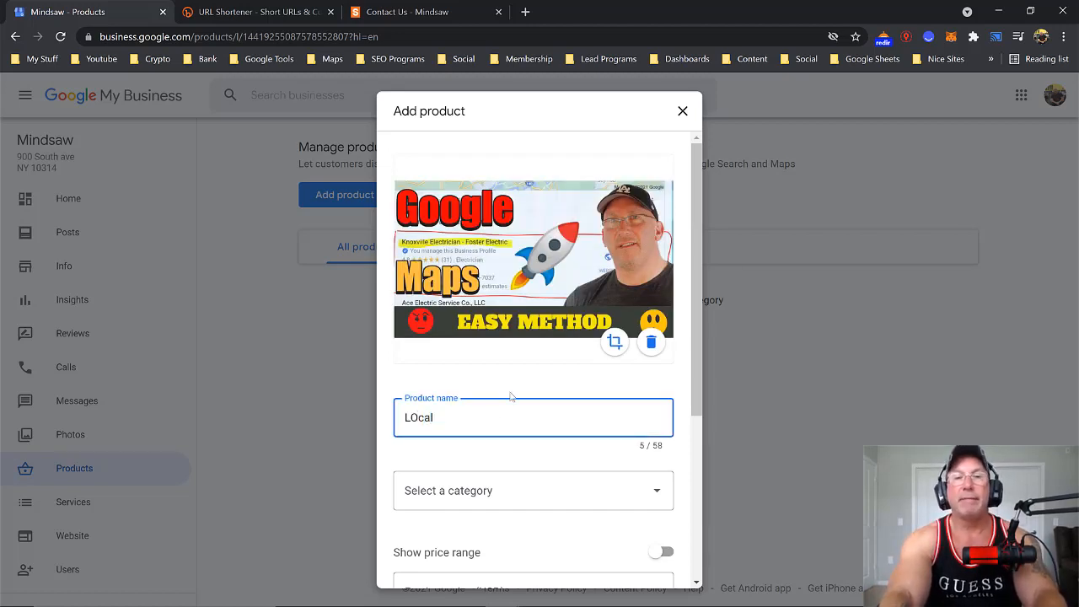
key(BackSpace)
key(BackSpace)
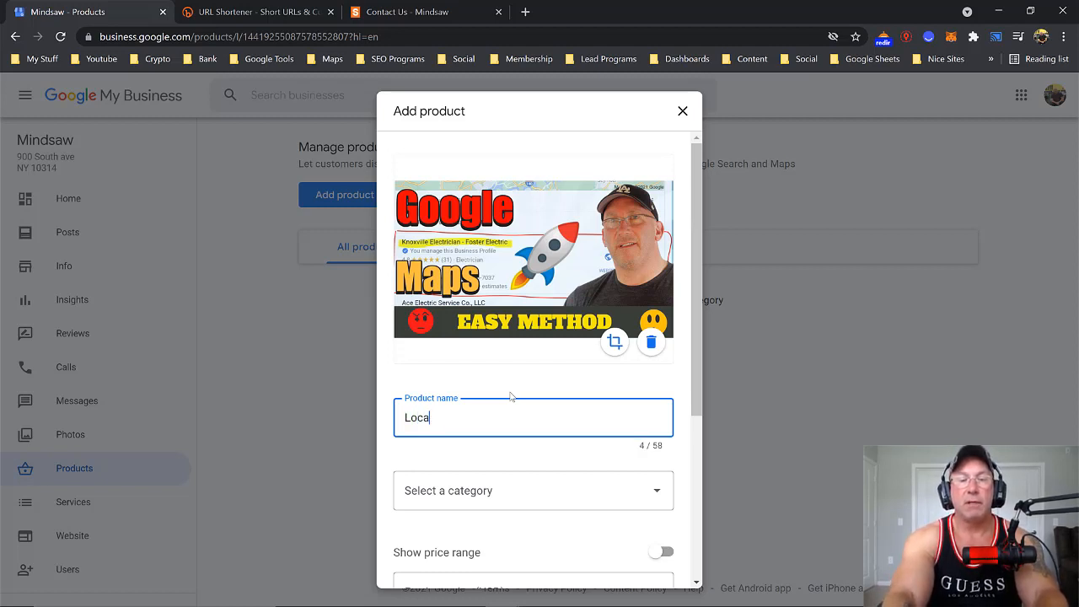
text(SEo Ma)
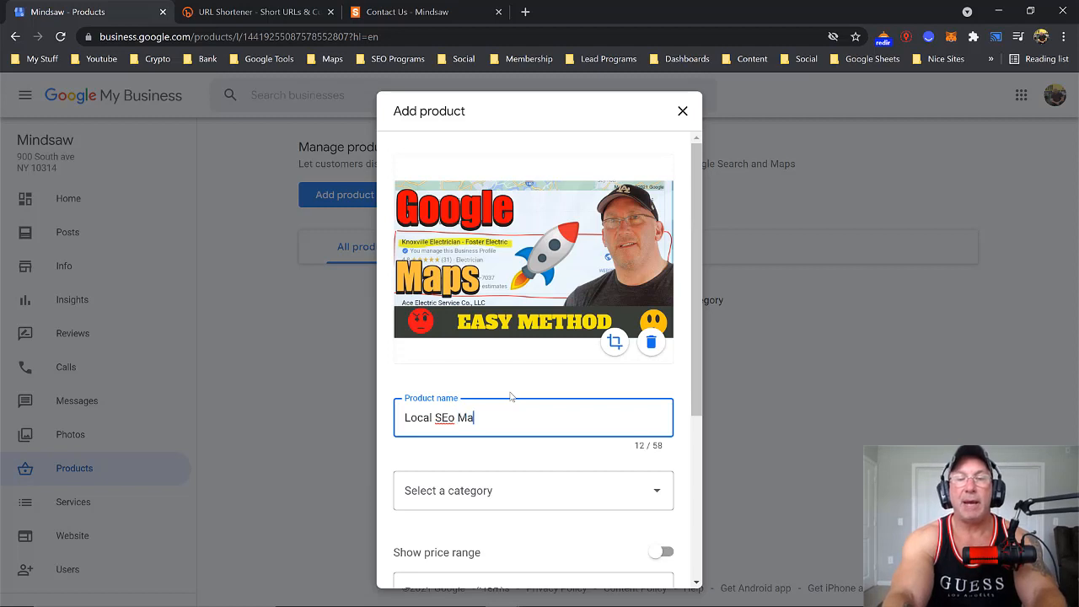
text(ps)
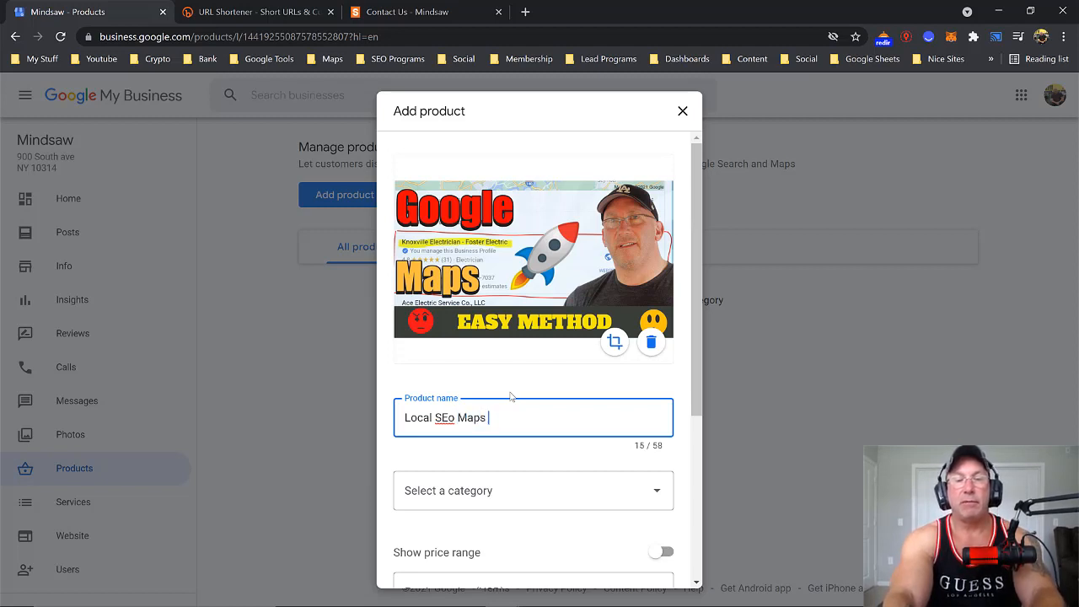
text( Ranking)
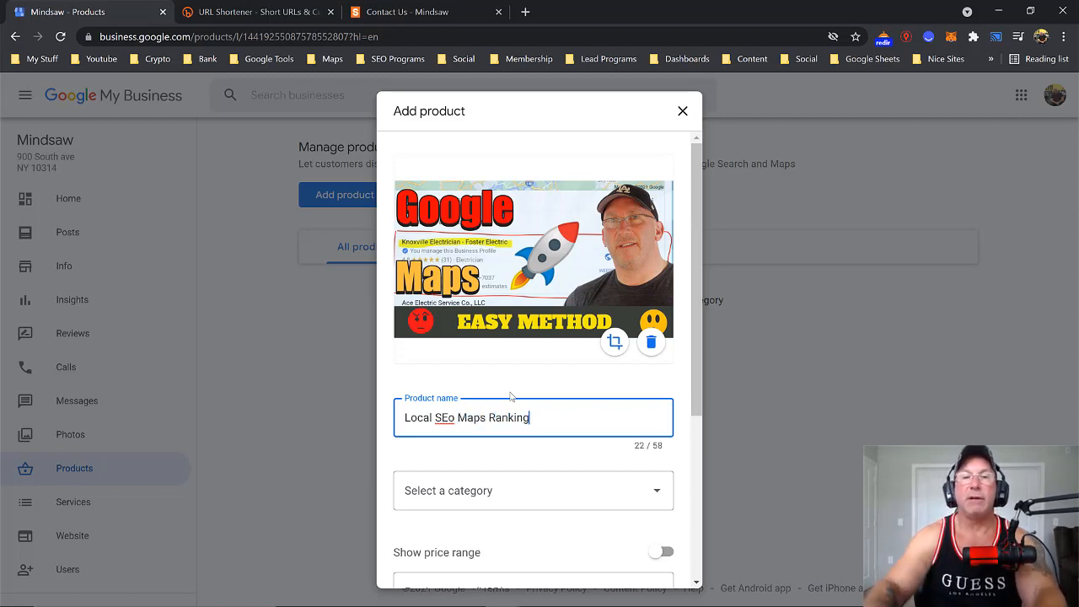
click(456, 419)
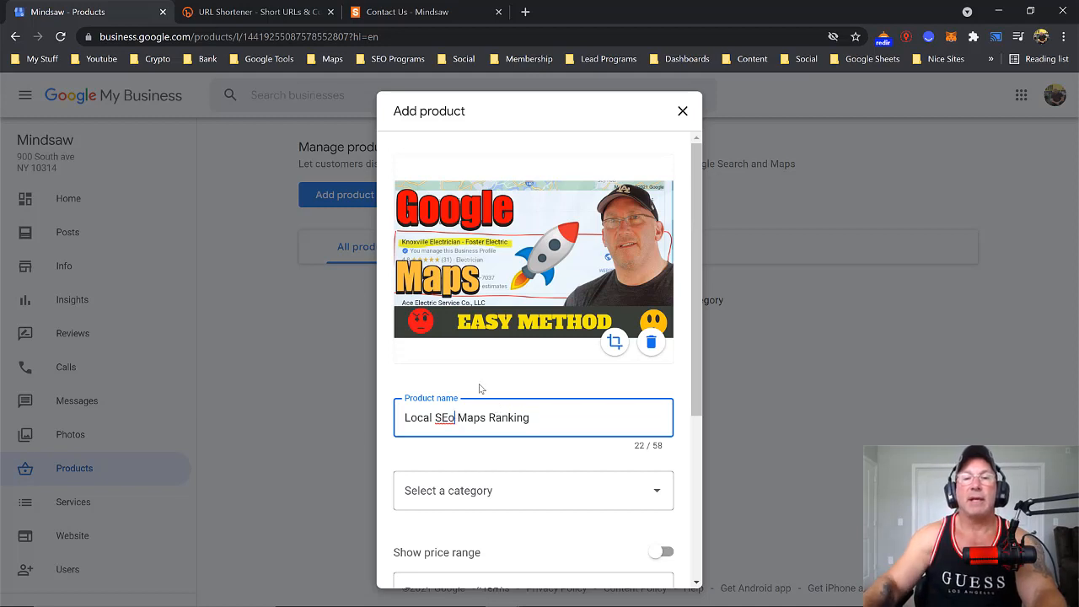
key(BackSpace)
text(O)
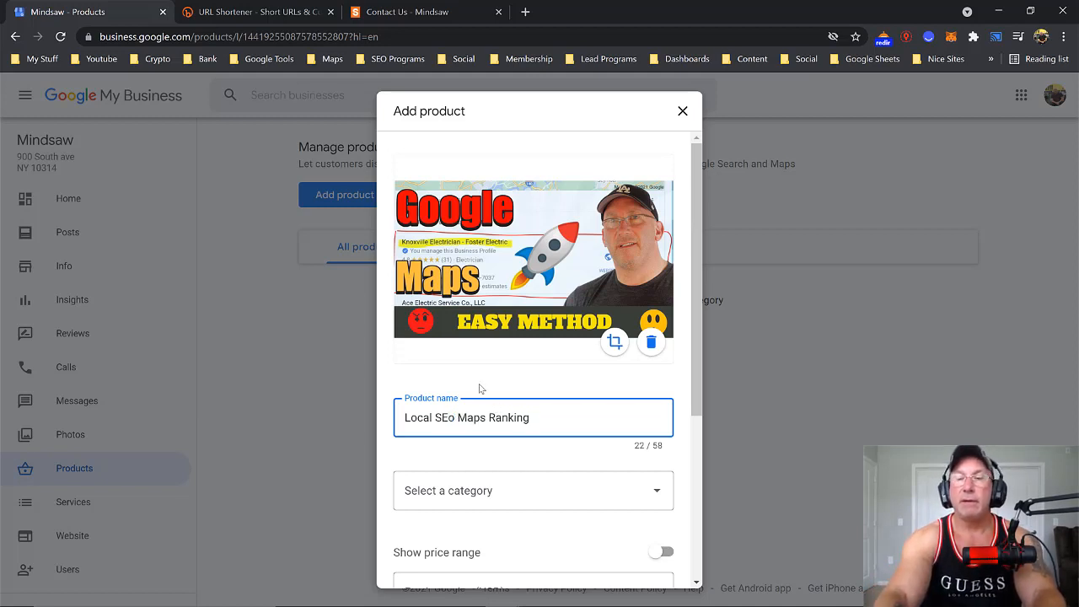
key(BackSpace)
text(O)
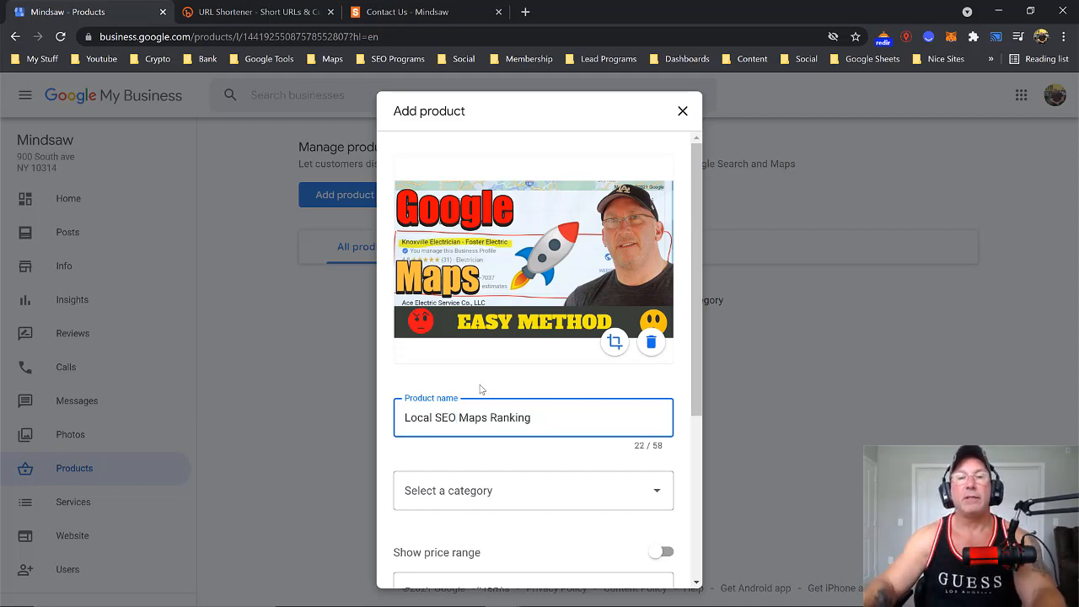
Assign the product to the existing Local SEO category and give it a price range of 500 to 2000 USD.
click(481, 489)
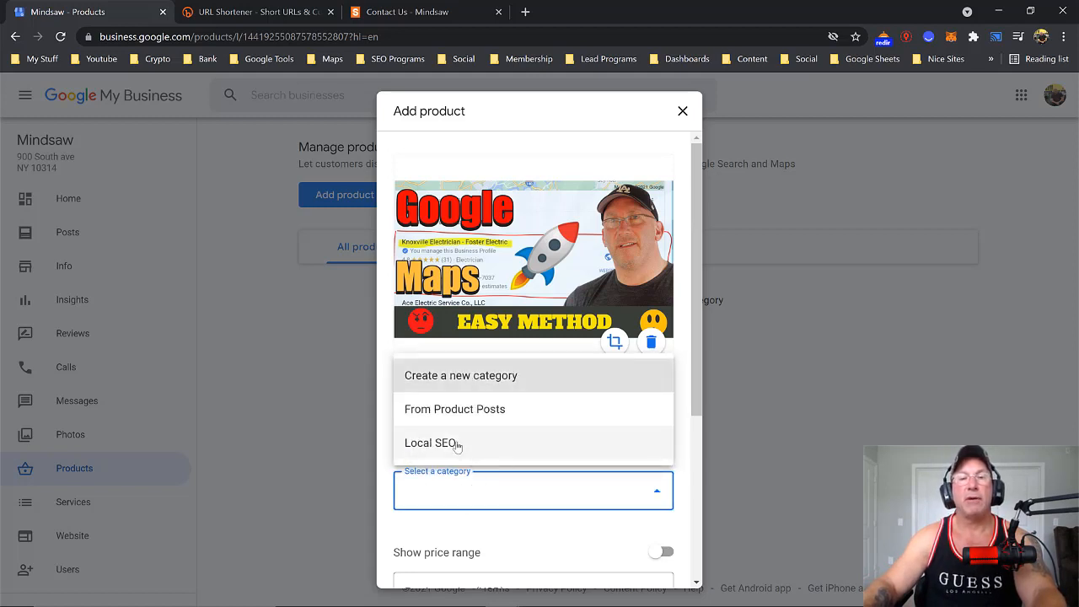
click(459, 442)
drag(697, 407, 697, 506)
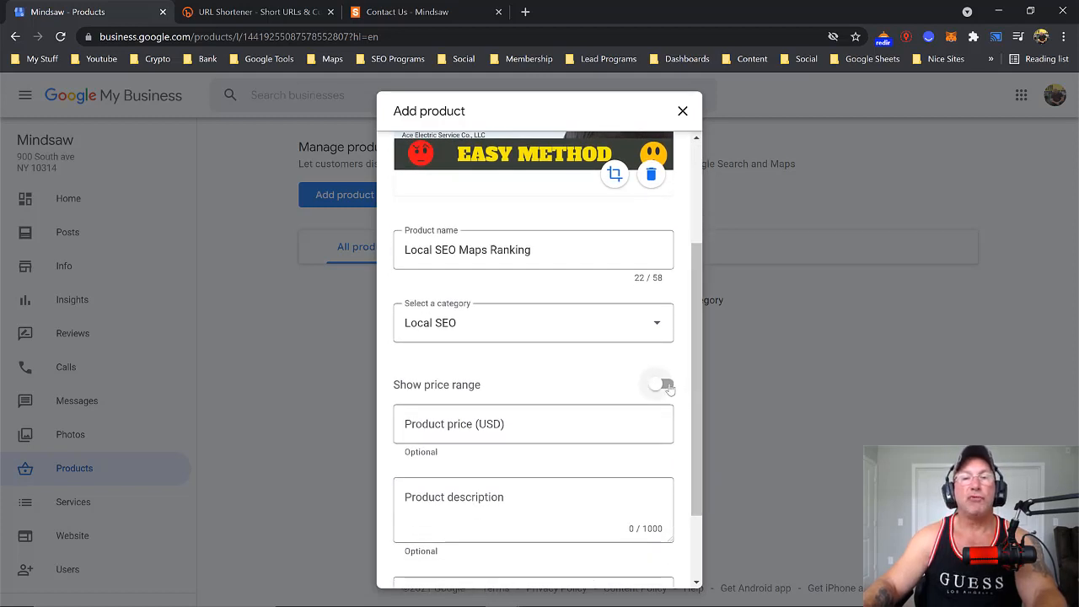
click(662, 384)
click(508, 423)
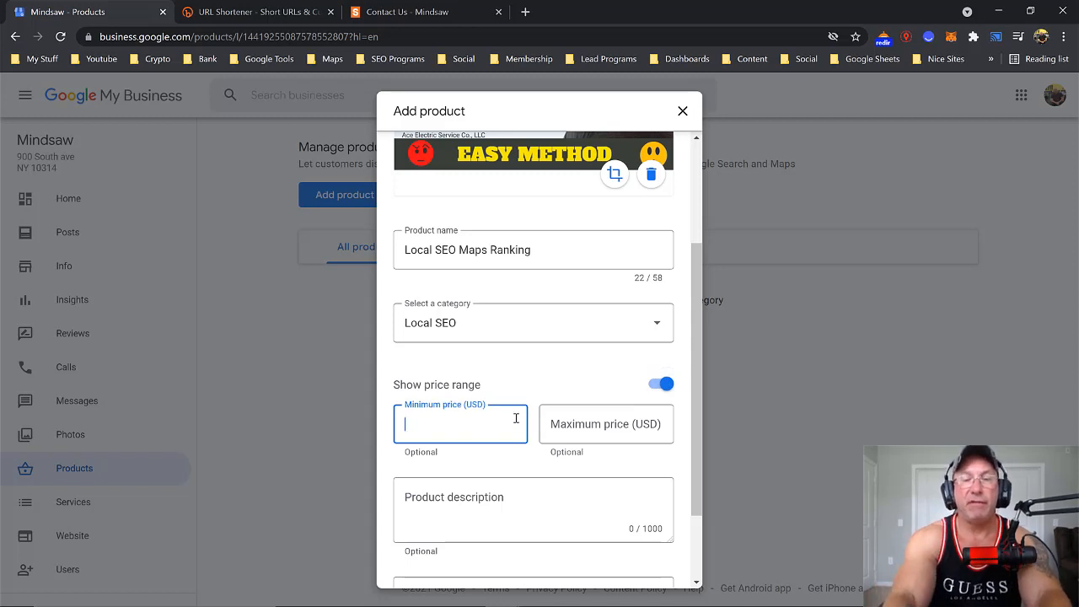
text(500)
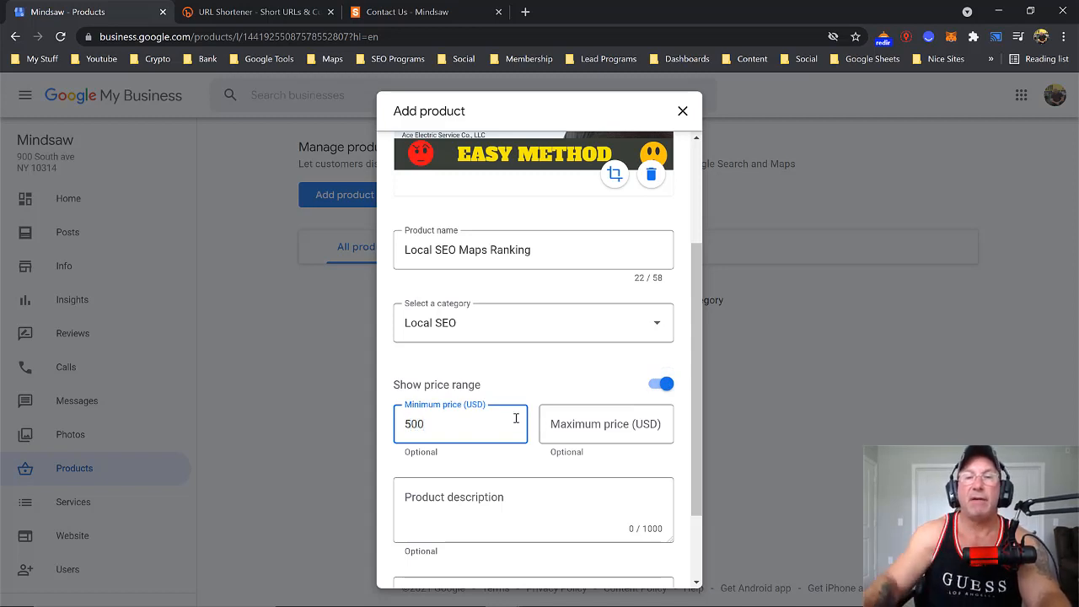
click(597, 430)
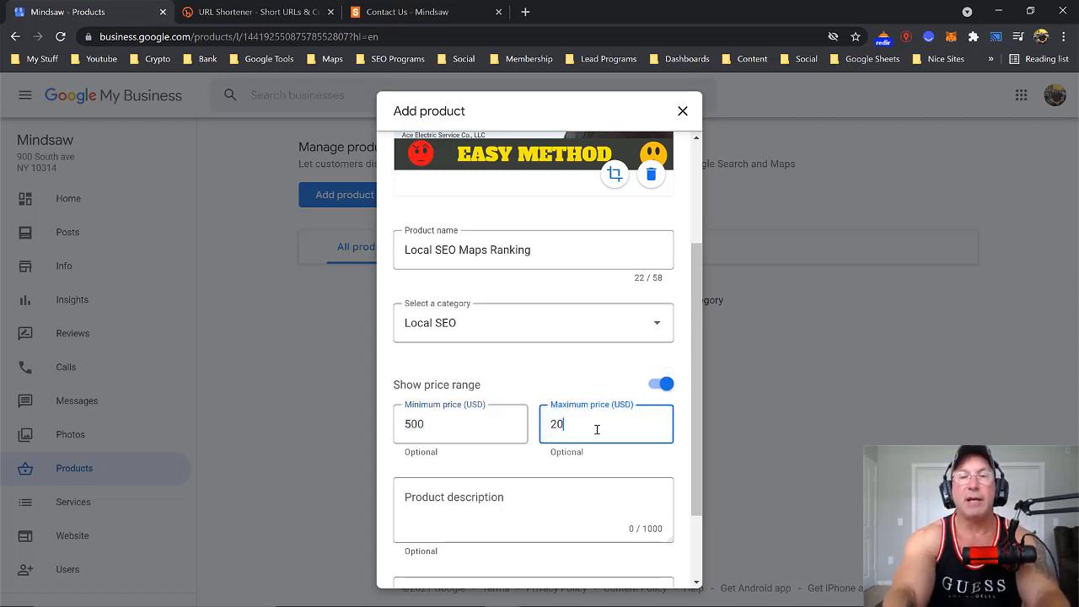
Enter the product description "Local SEO get in the Google 3 pack today".
click(527, 527)
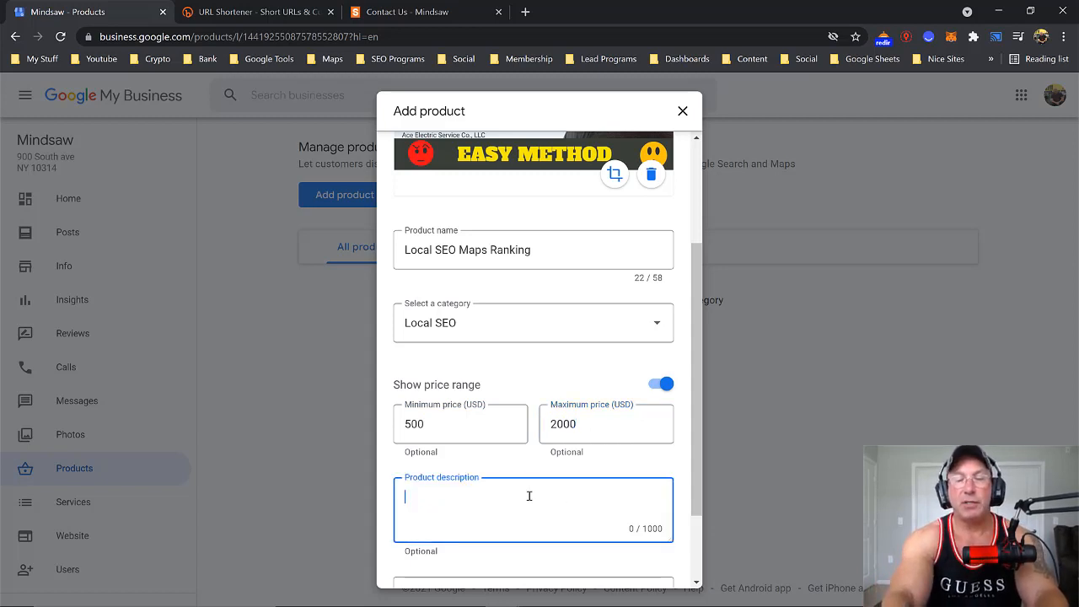
text(Local )
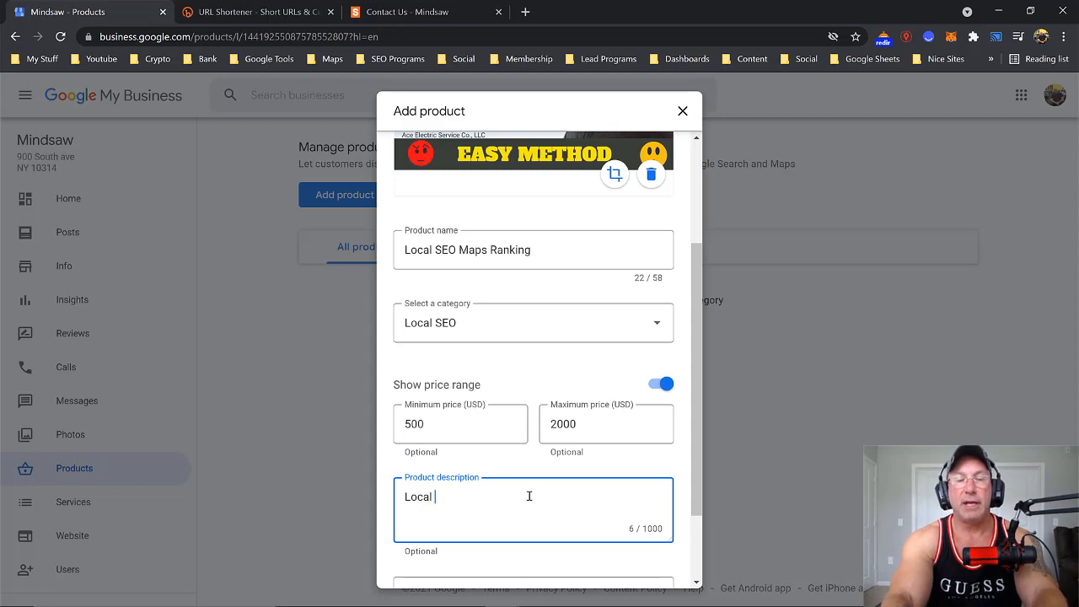
text(SEO get)
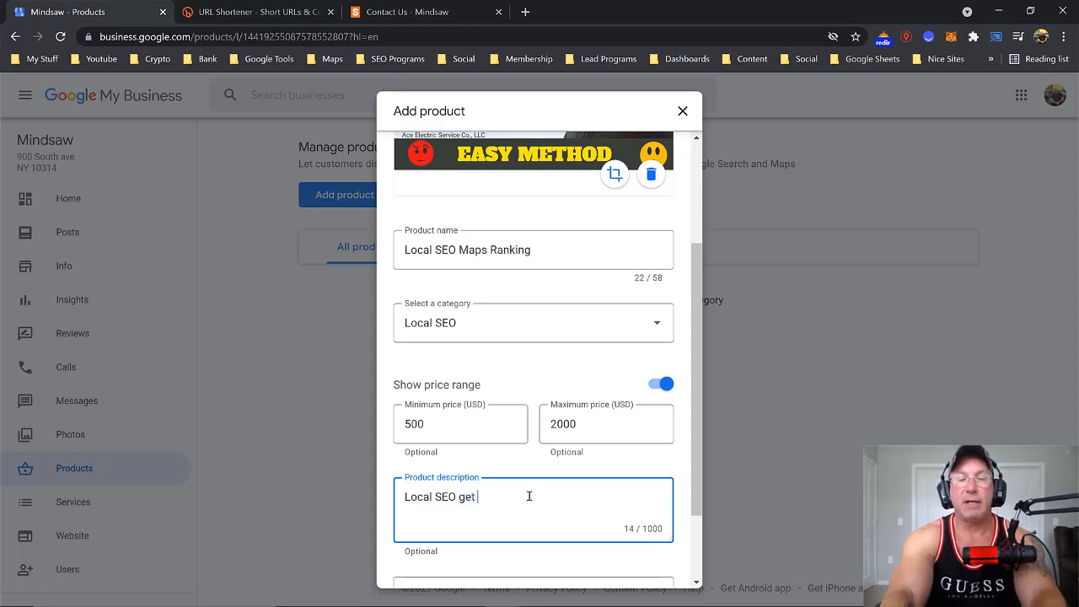
text( in the Goo)
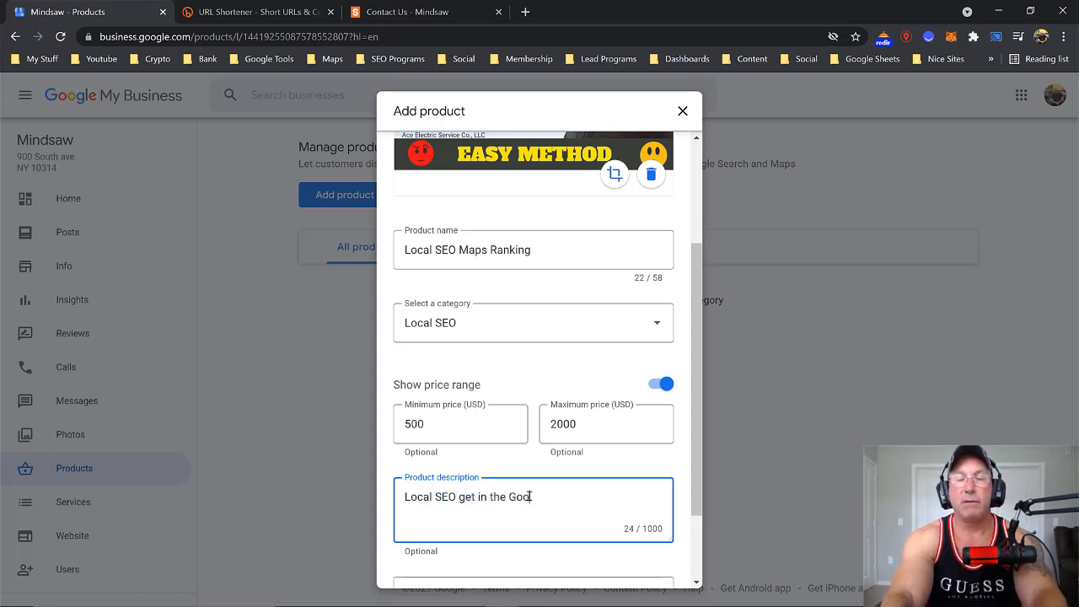
text(gle 3 pa)
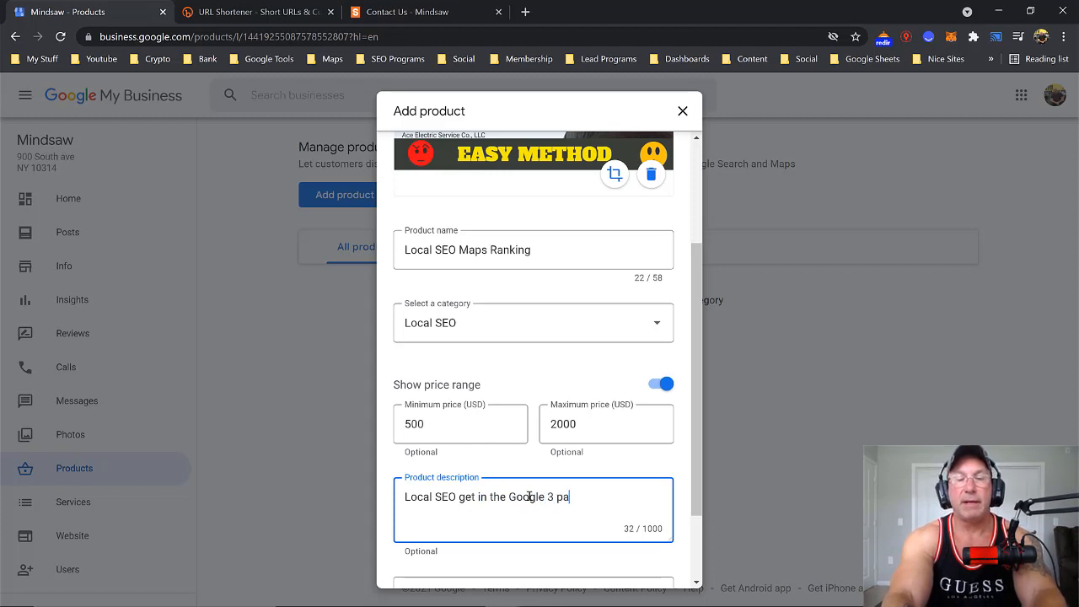
text(ck today)
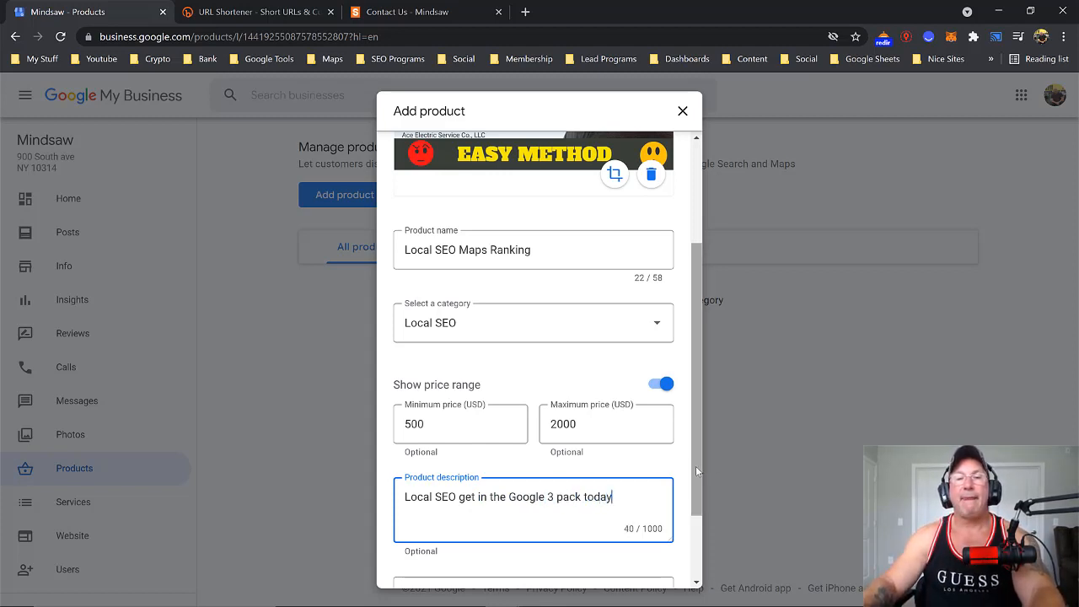
Add a "Learn more" button to the product.
drag(695, 466, 695, 528)
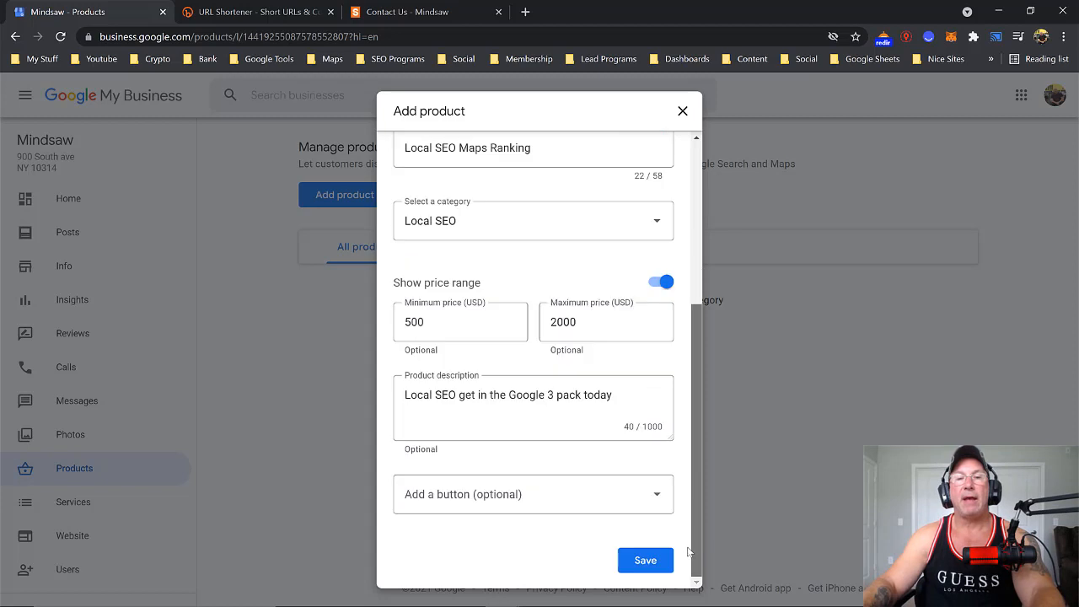
click(653, 498)
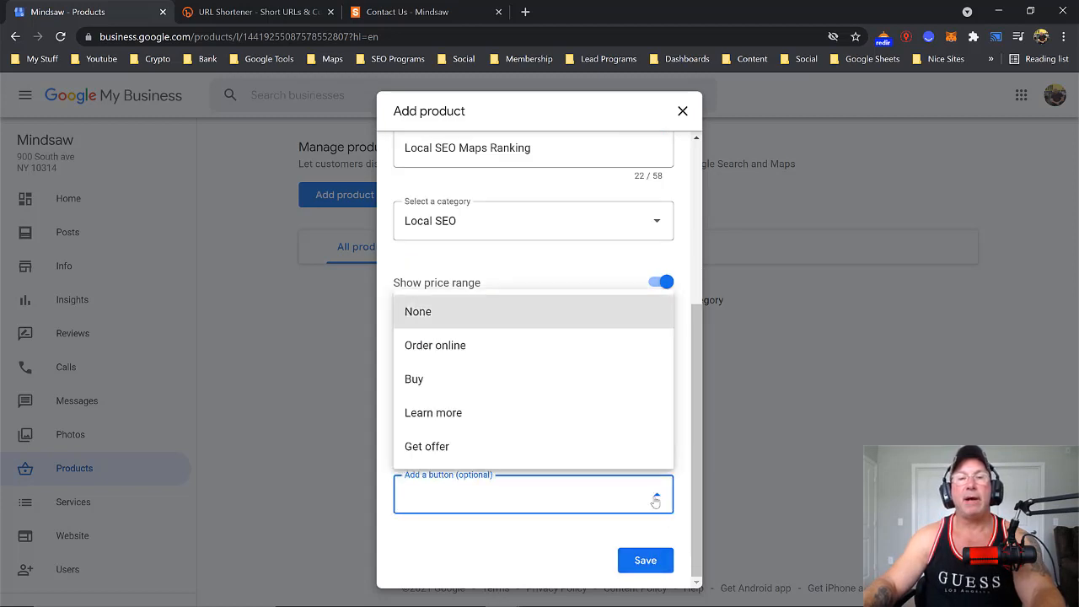
click(476, 421)
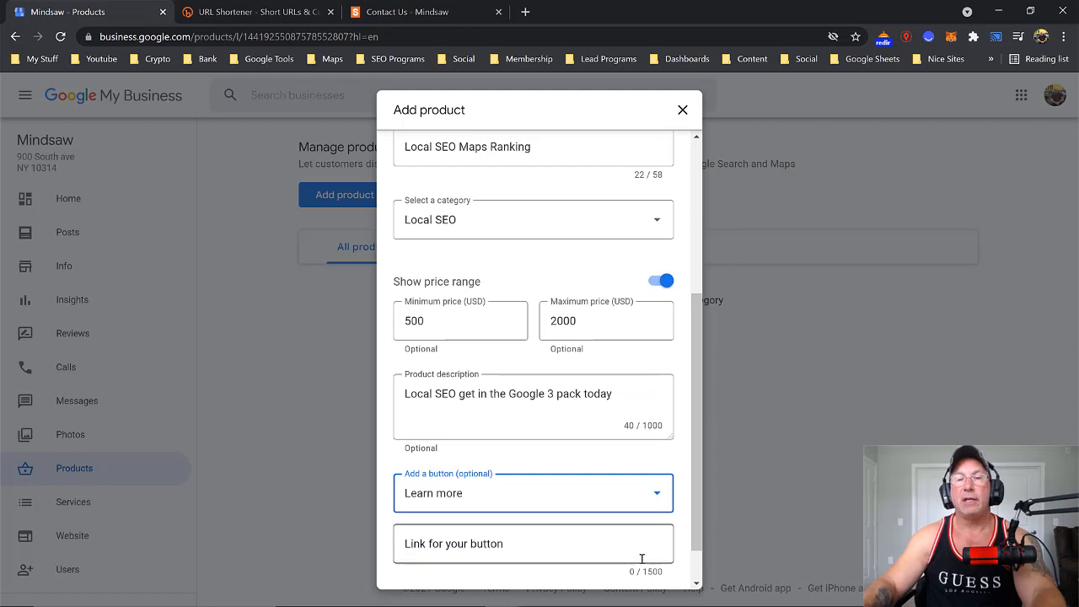
click(660, 494)
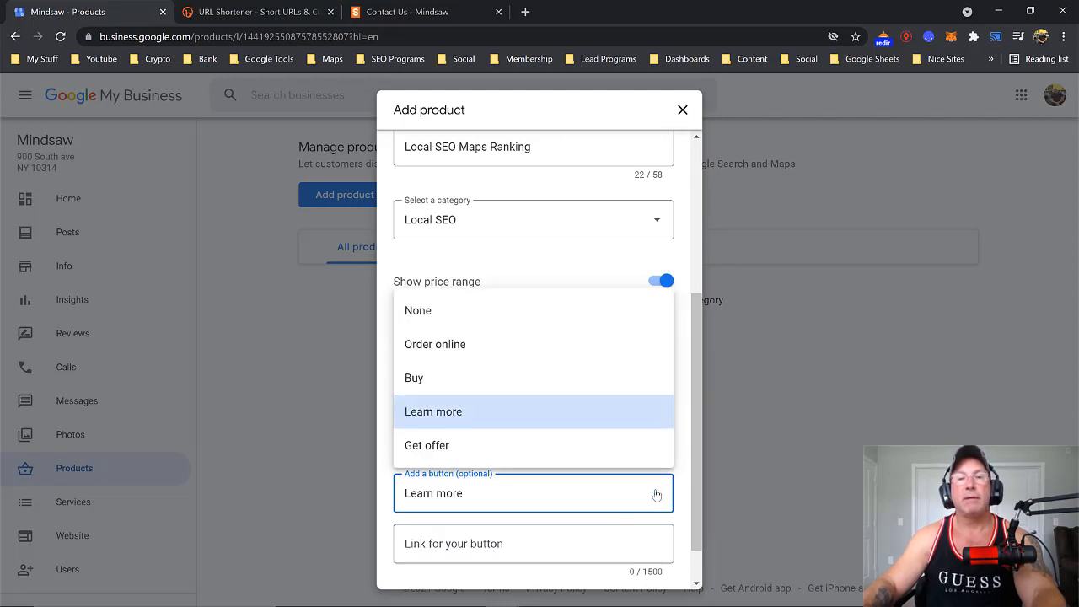
click(435, 416)
scroll(695, 474, down, 2)
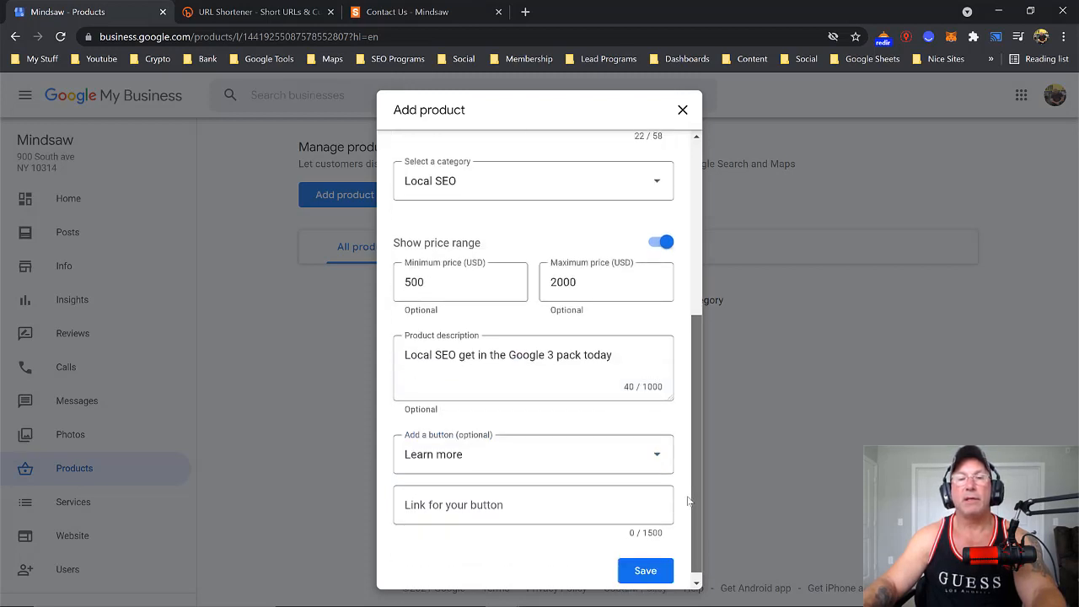
click(545, 503)
right_click(545, 503)
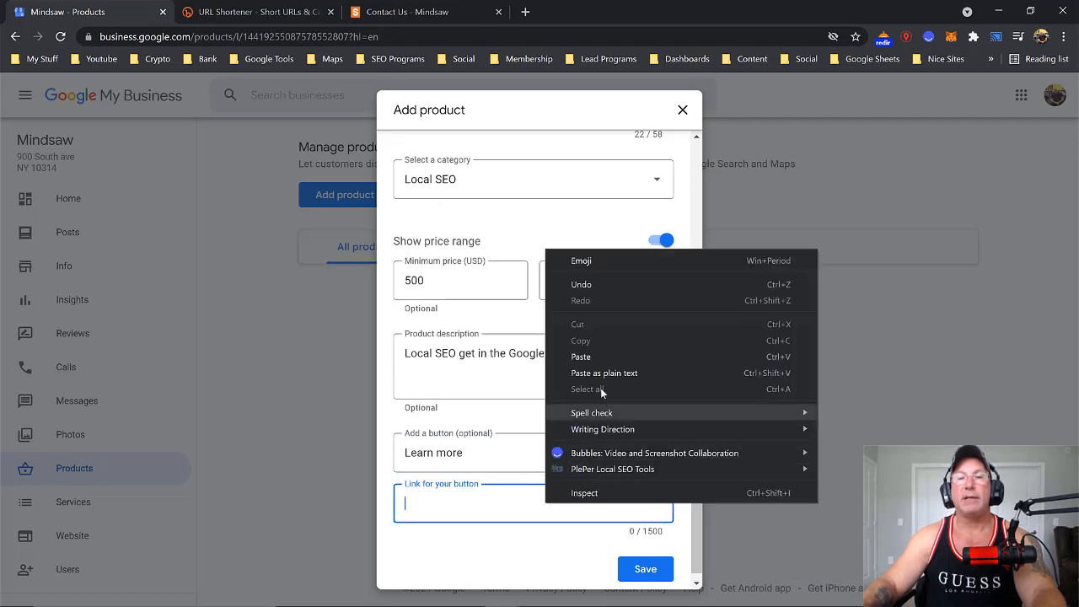
click(597, 360)
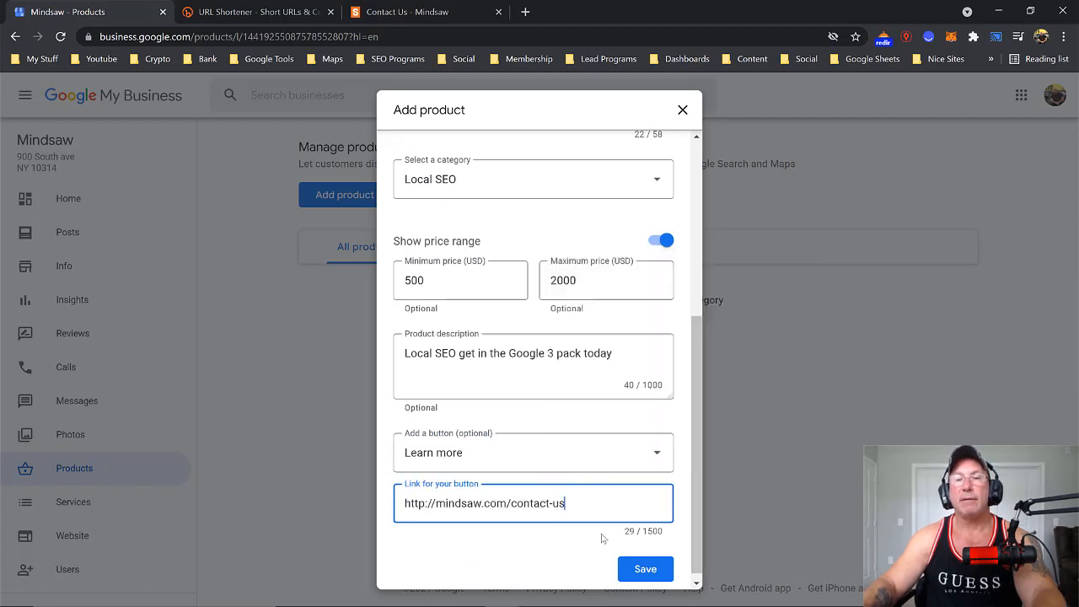
click(645, 569)
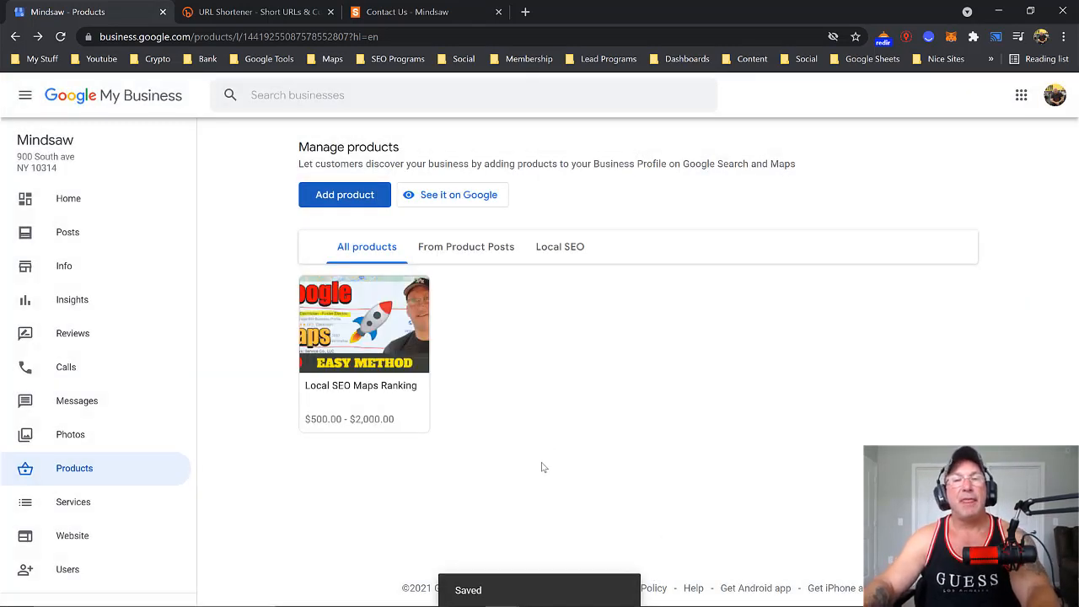
Reopen the saved Local SEO Maps Ranking product, review its photo, price range, description and button link, and save it again.
click(388, 331)
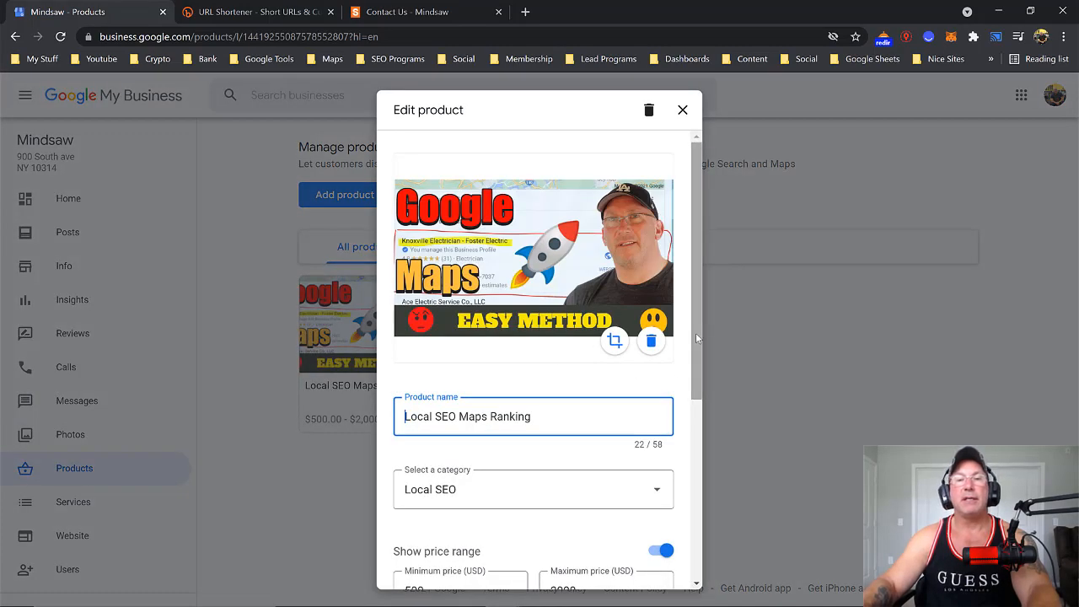
scroll(695, 333, down, 4)
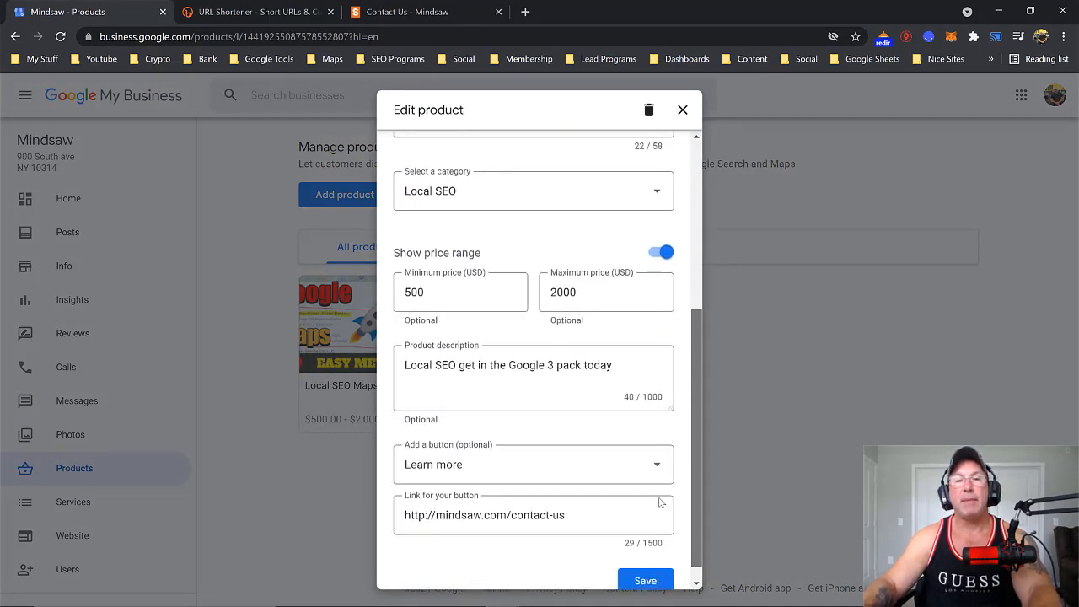
scroll(658, 469, up, 5)
scroll(677, 470, down, 5)
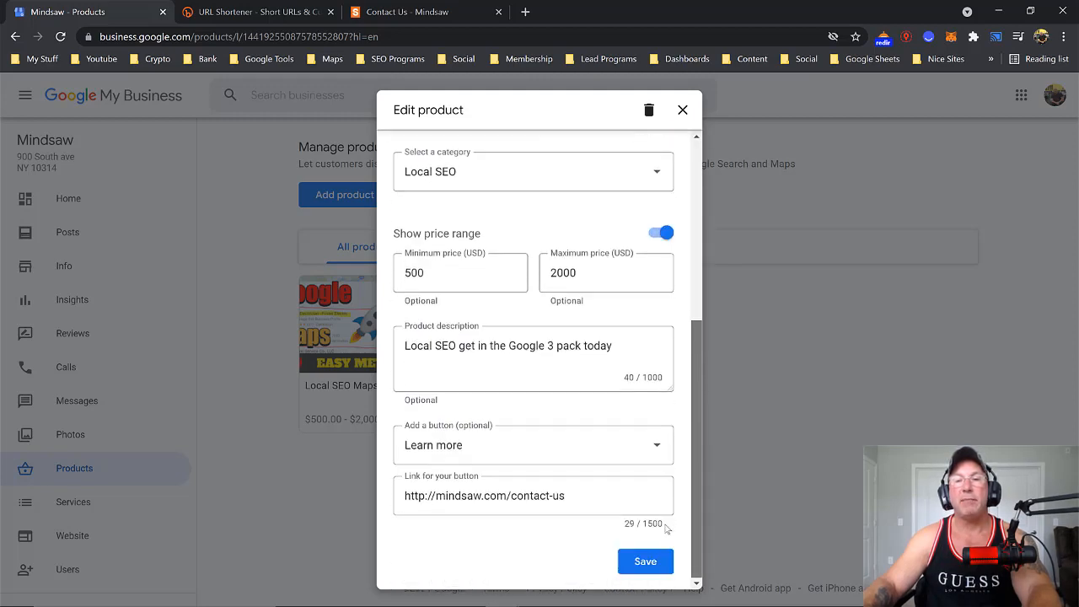
click(646, 563)
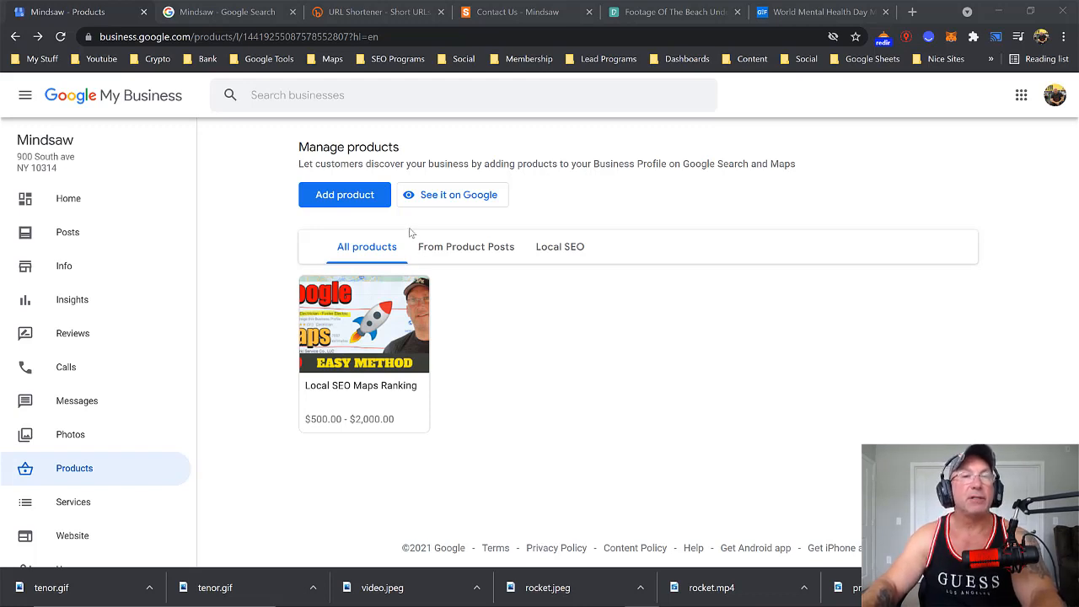
Start another product and try to upload tenor.gif from the Desktop as its photo.
click(355, 198)
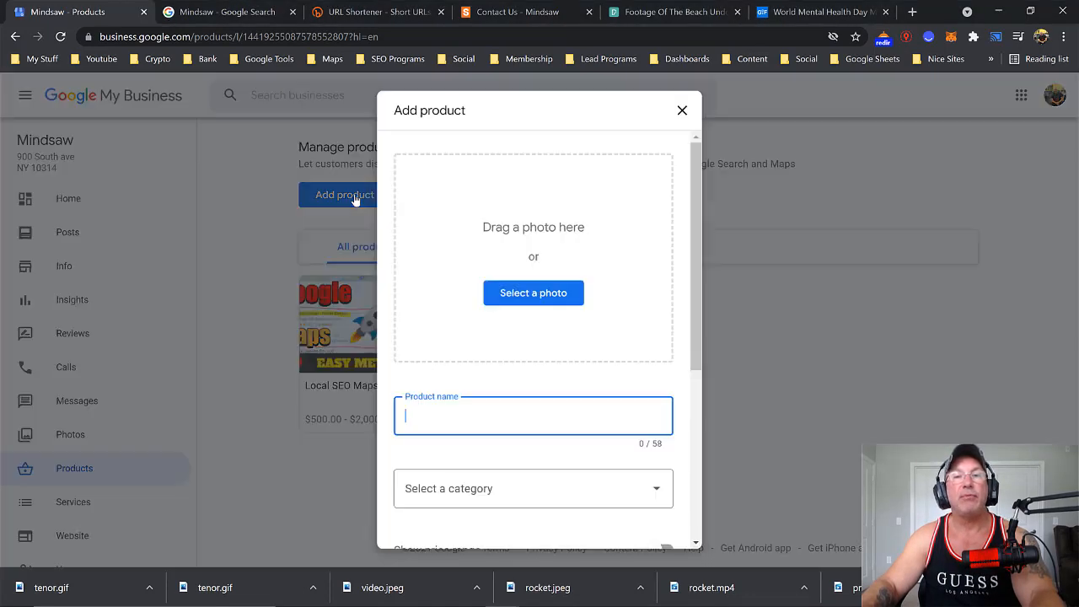
click(503, 294)
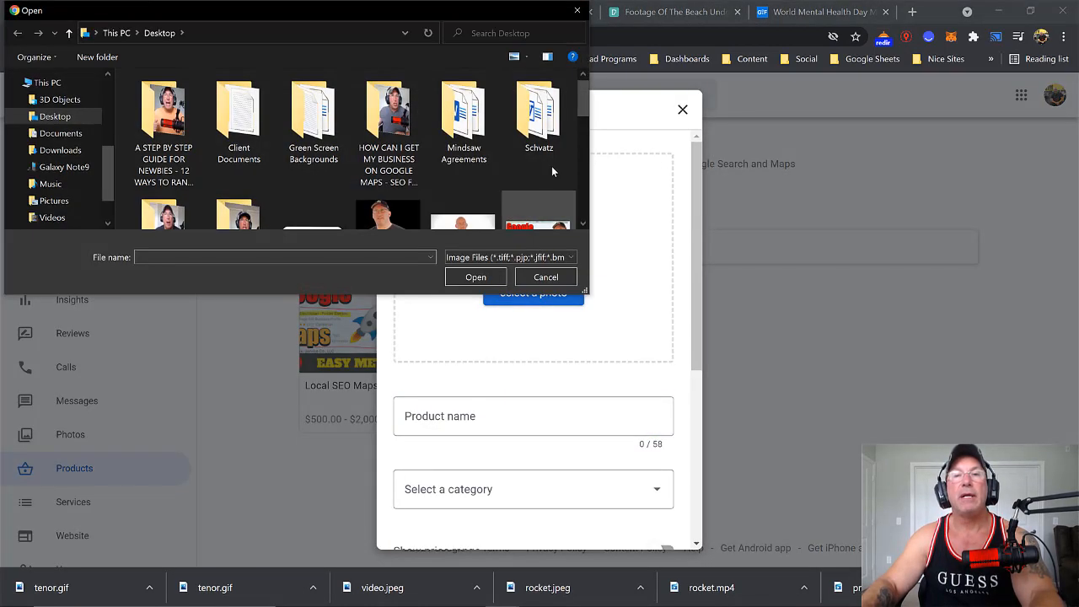
drag(579, 105, 555, 172)
click(546, 155)
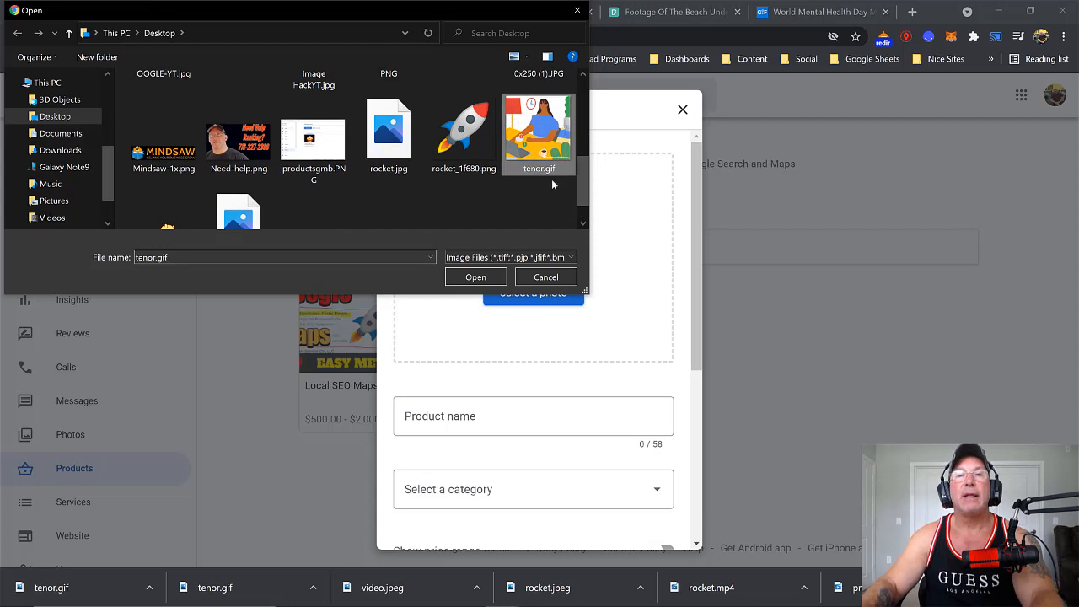
click(472, 280)
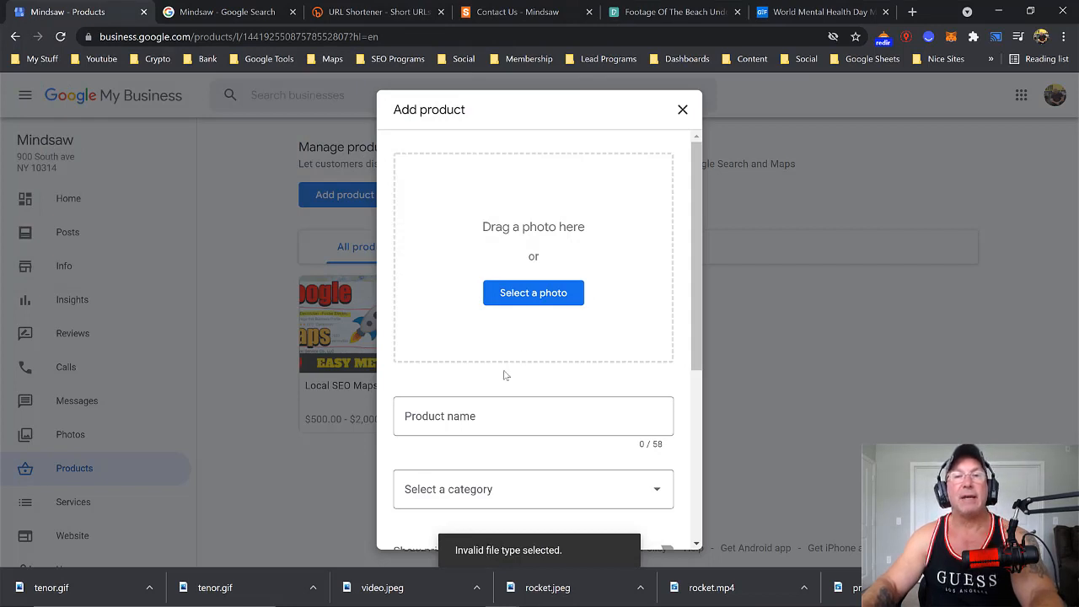
Browse the Desktop for the product photo again and rename tenor.gif with a jpg extension, accepting tenor (2).jpg as the new name.
click(516, 297)
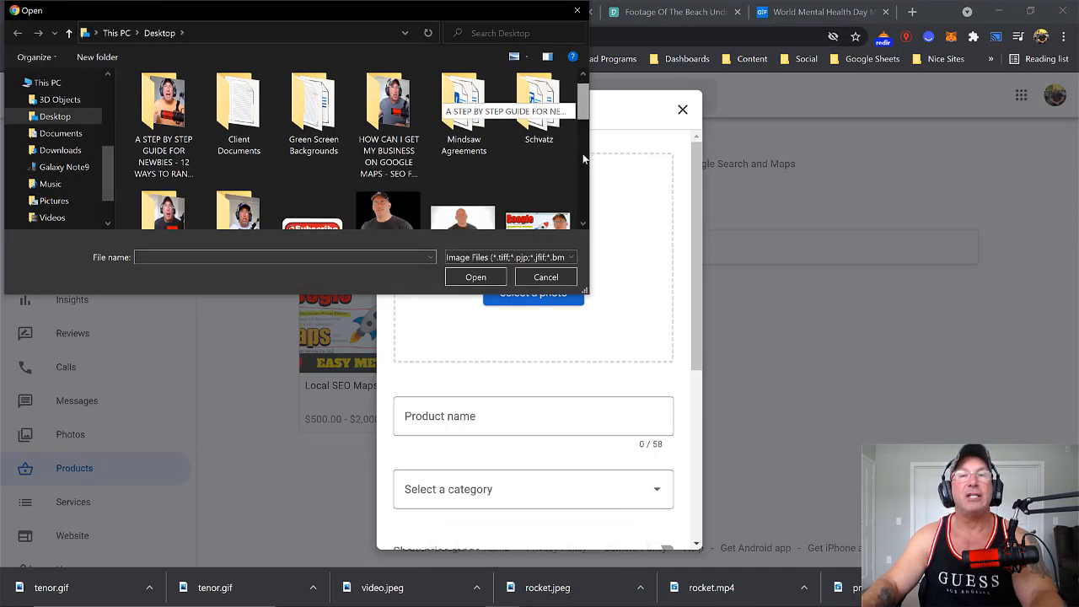
scroll(583, 158, down, 10)
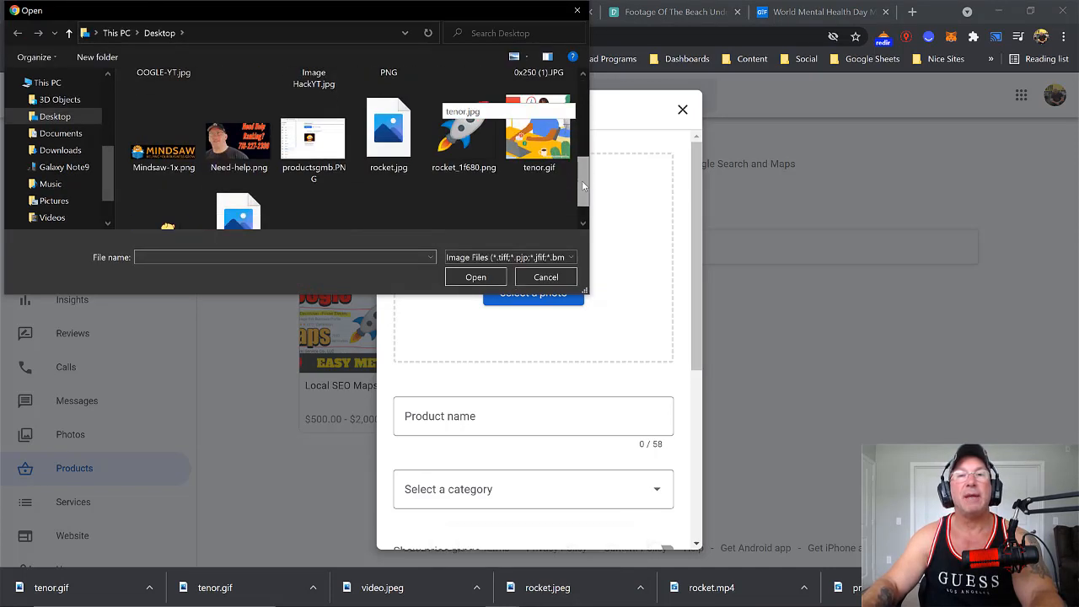
click(554, 132)
right_click(554, 133)
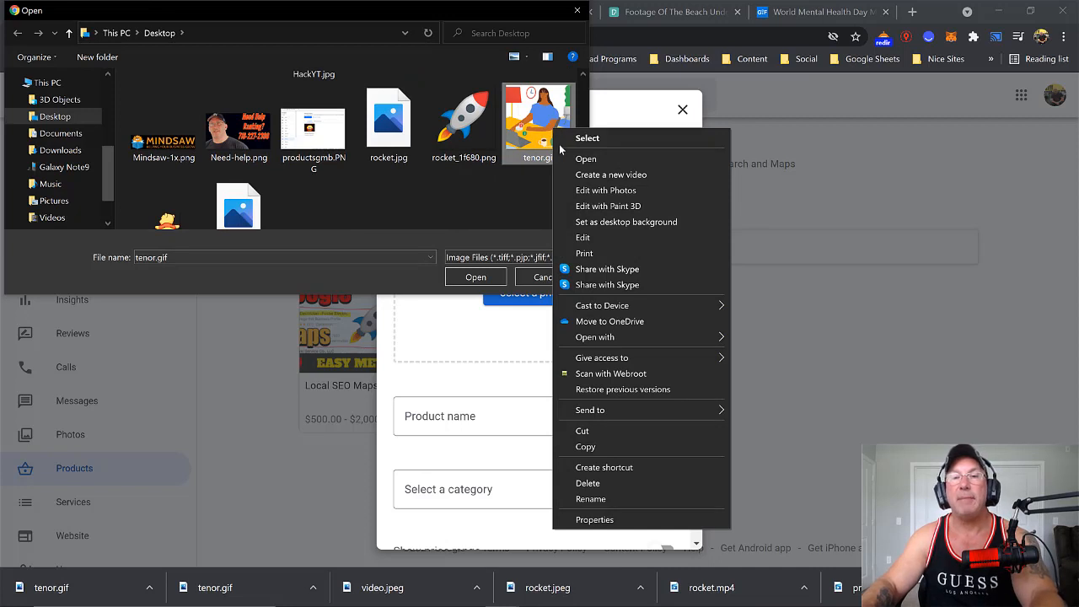
click(583, 497)
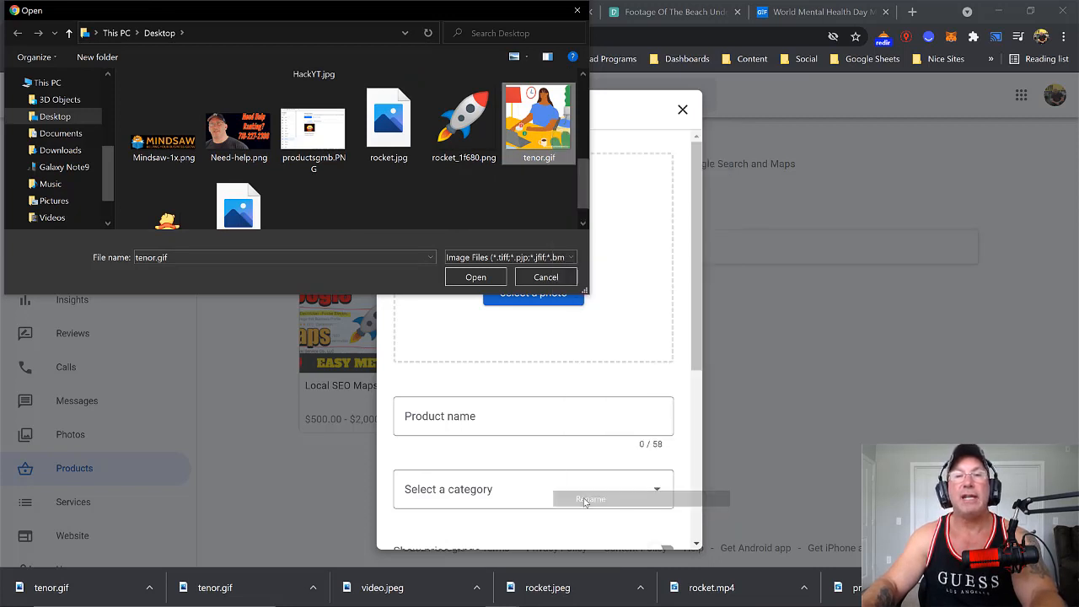
key(Escape)
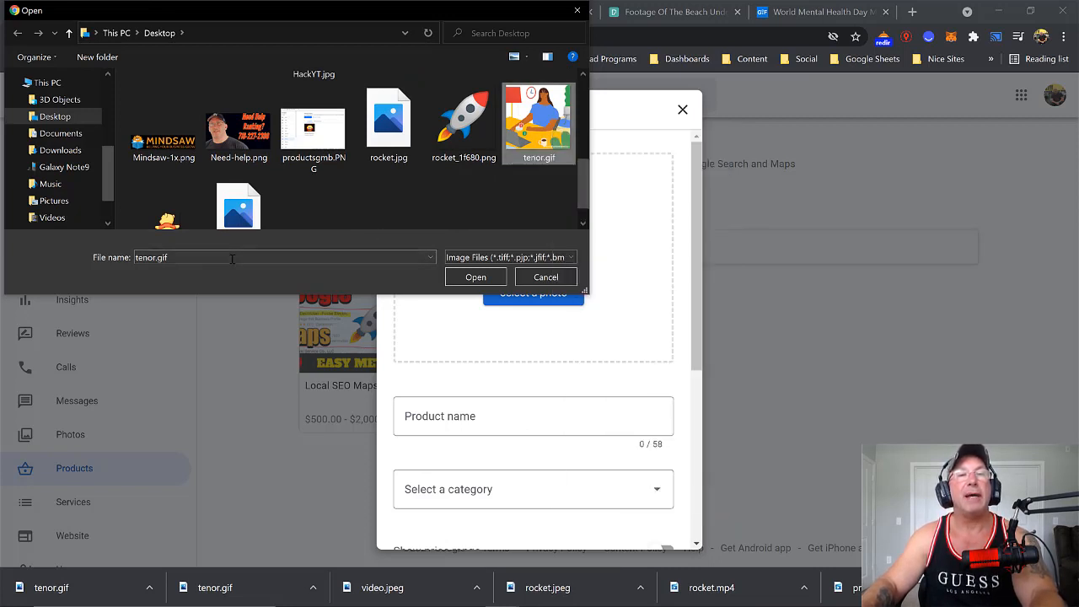
right_click(553, 152)
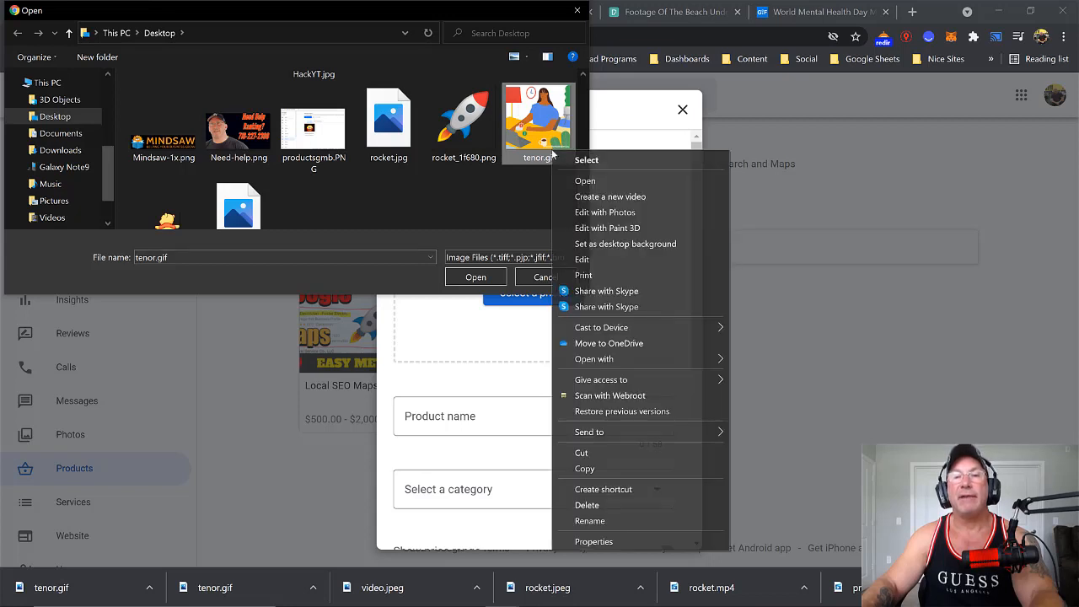
click(596, 519)
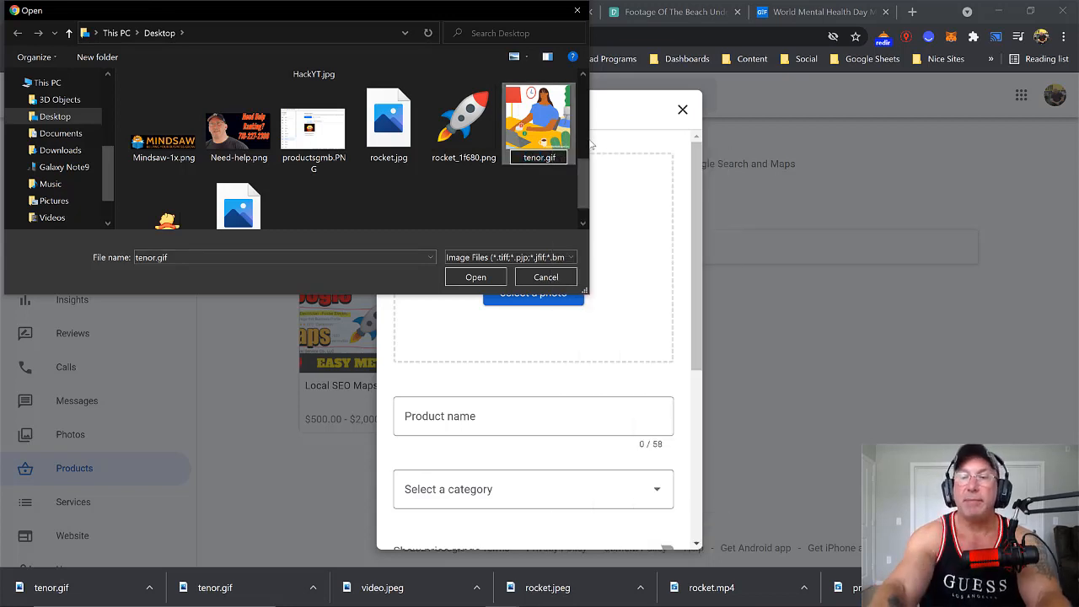
key(BackSpace)
key(BackSpace)
key(BackSpace)
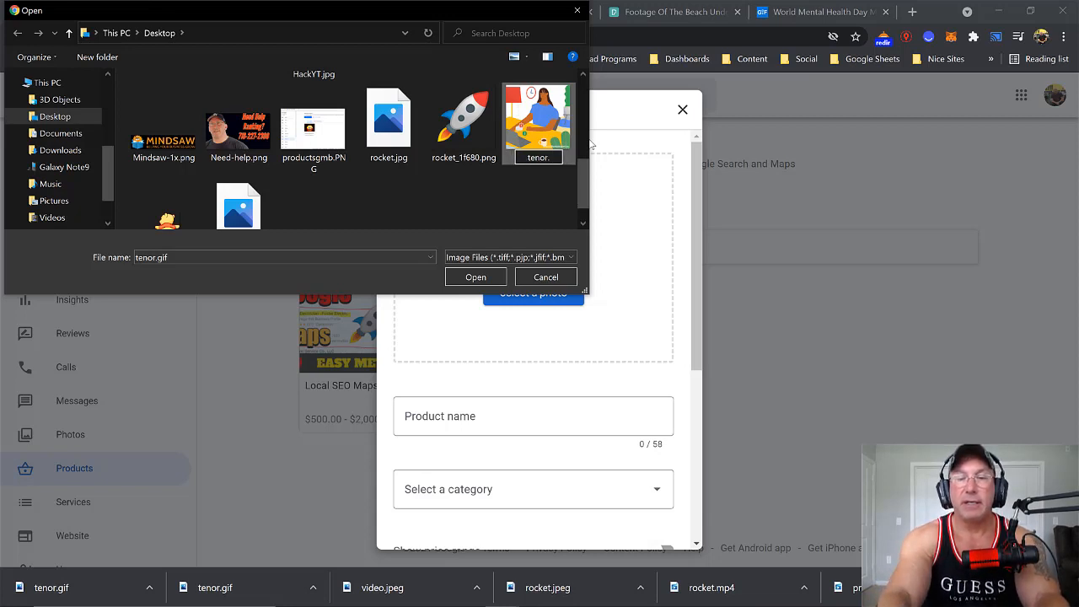
text(jpg)
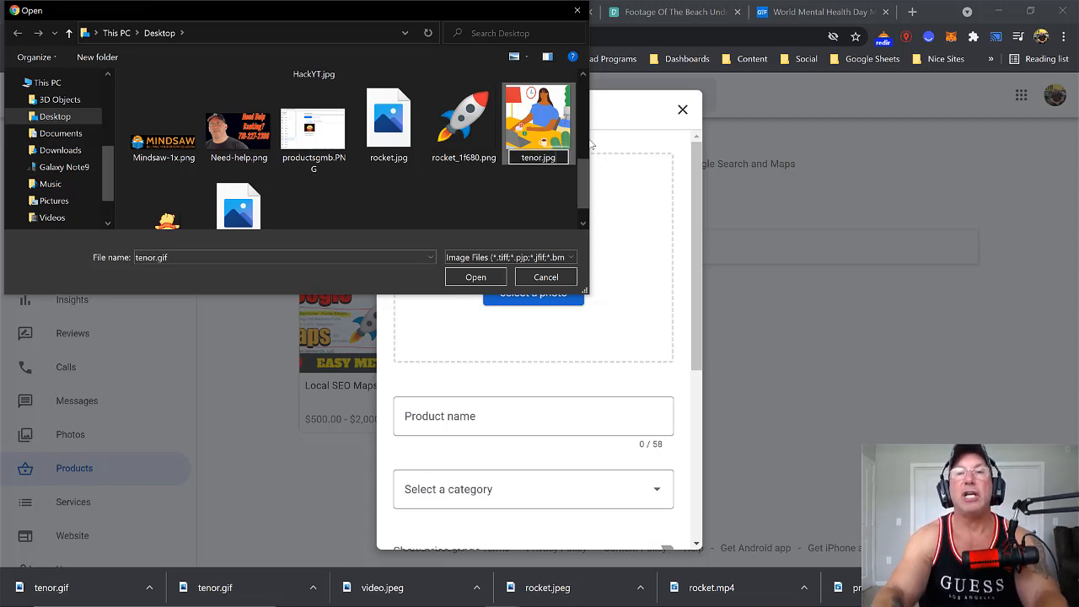
click(475, 277)
click(608, 323)
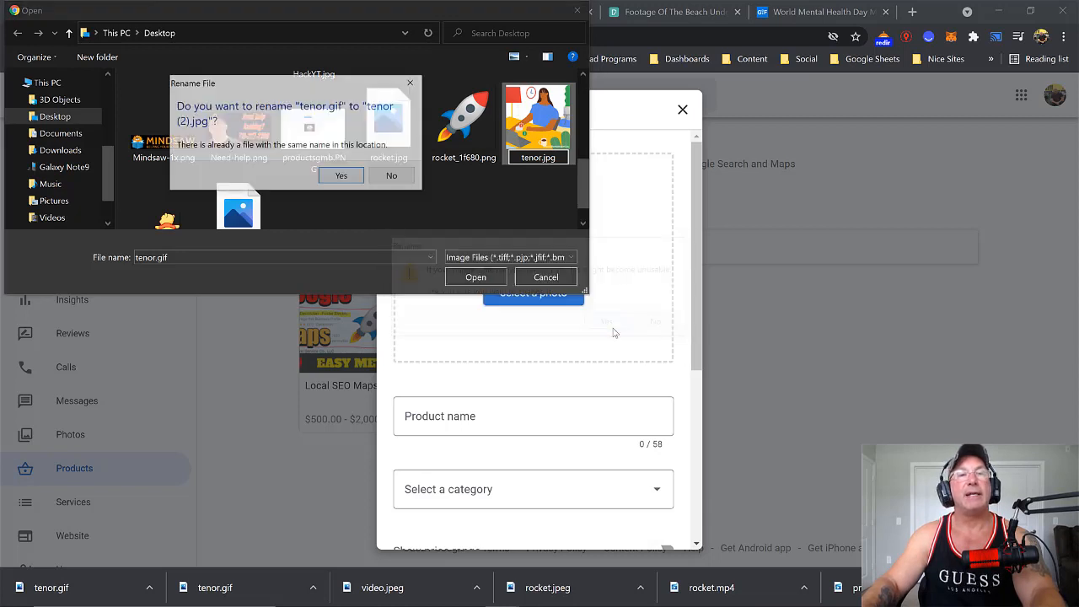
click(342, 176)
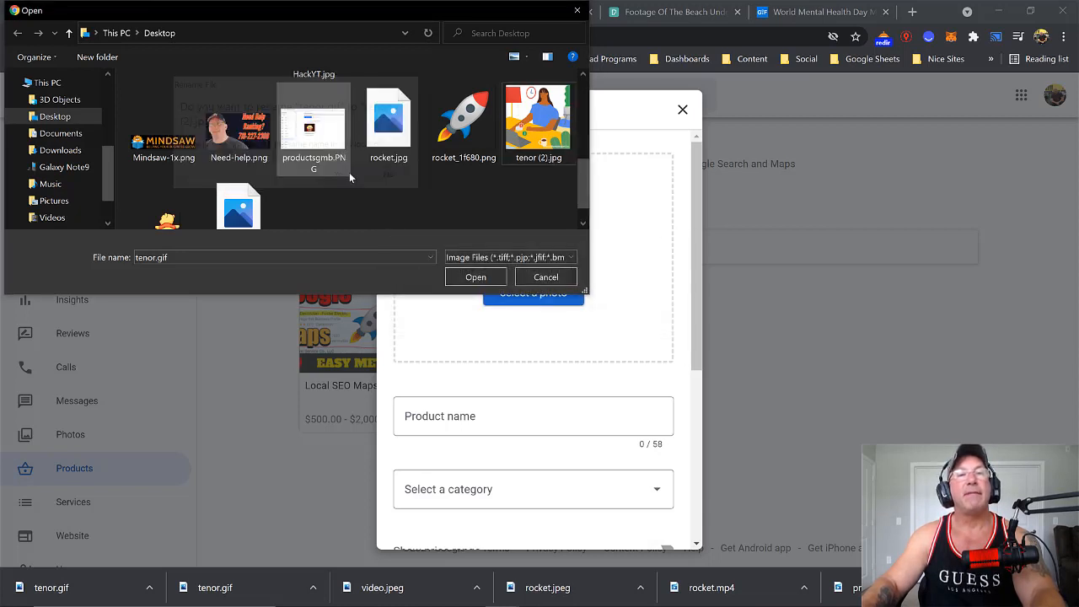
Choose the renamed tenor (2).jpg from the Desktop and upload it as the product photo.
click(490, 283)
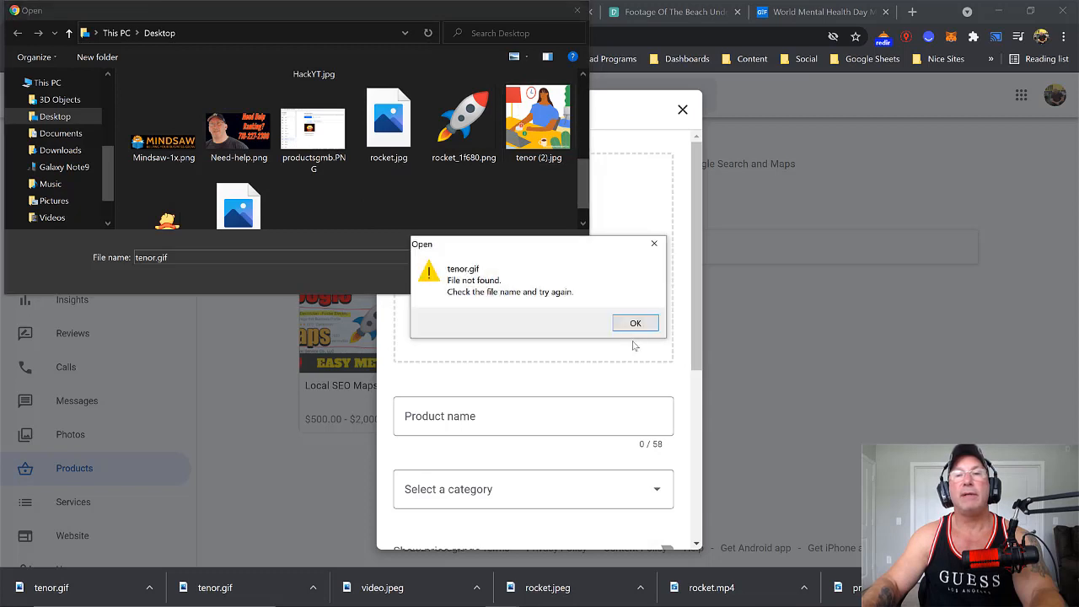
click(632, 321)
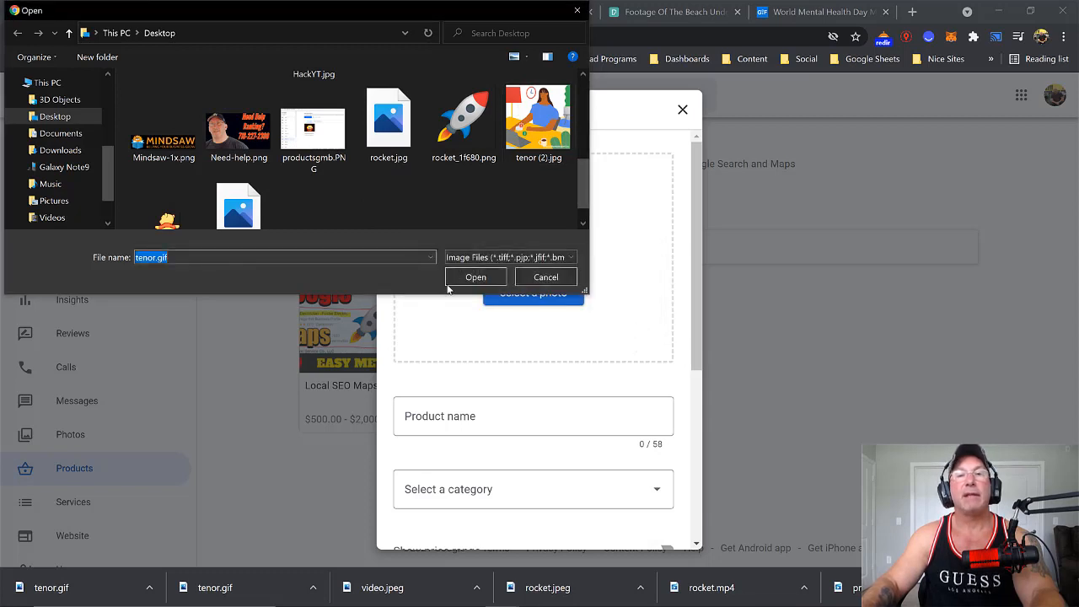
click(237, 257)
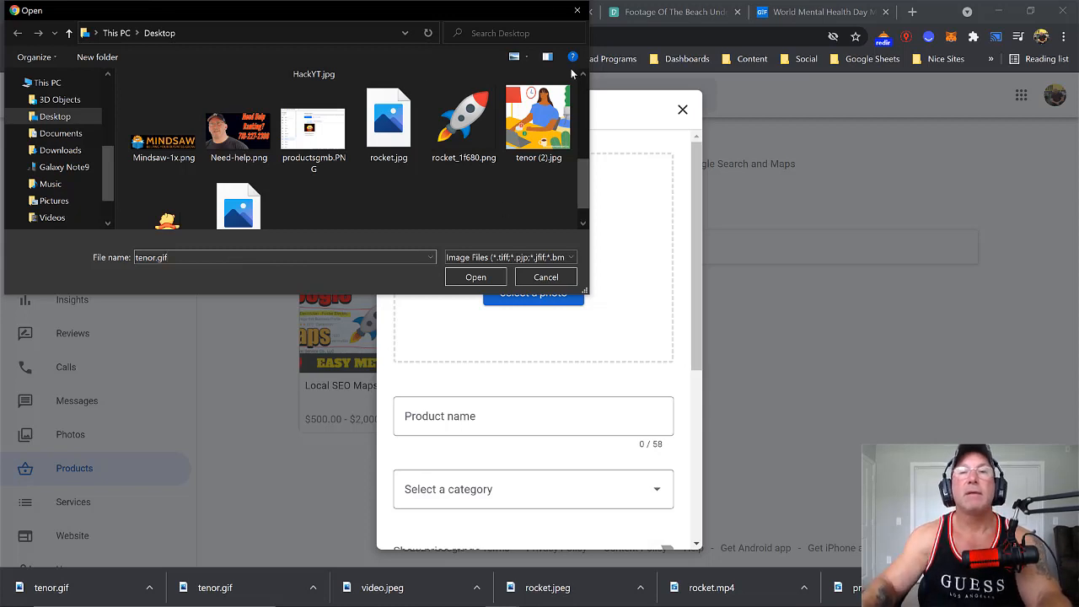
click(506, 163)
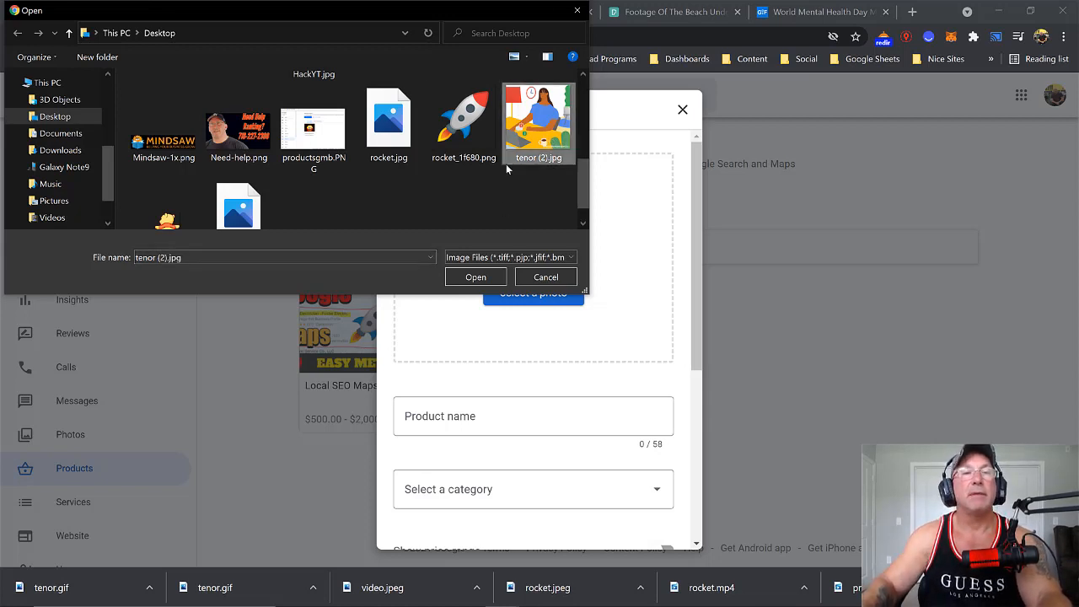
click(464, 276)
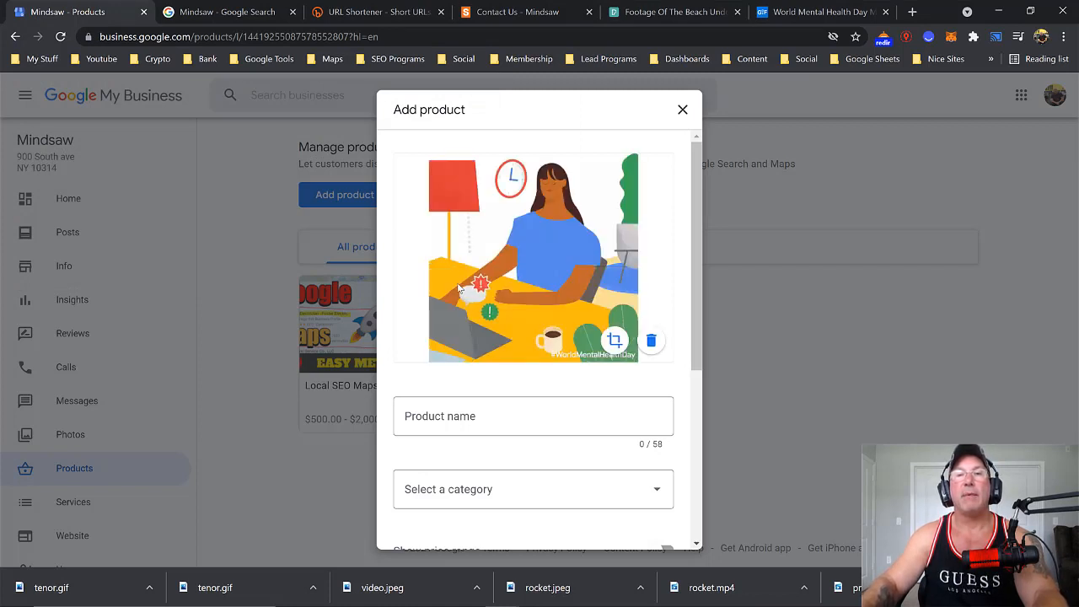
Name the product Bret SEO Blaster Tool and assign it to the Local SEO category.
drag(693, 290, 693, 348)
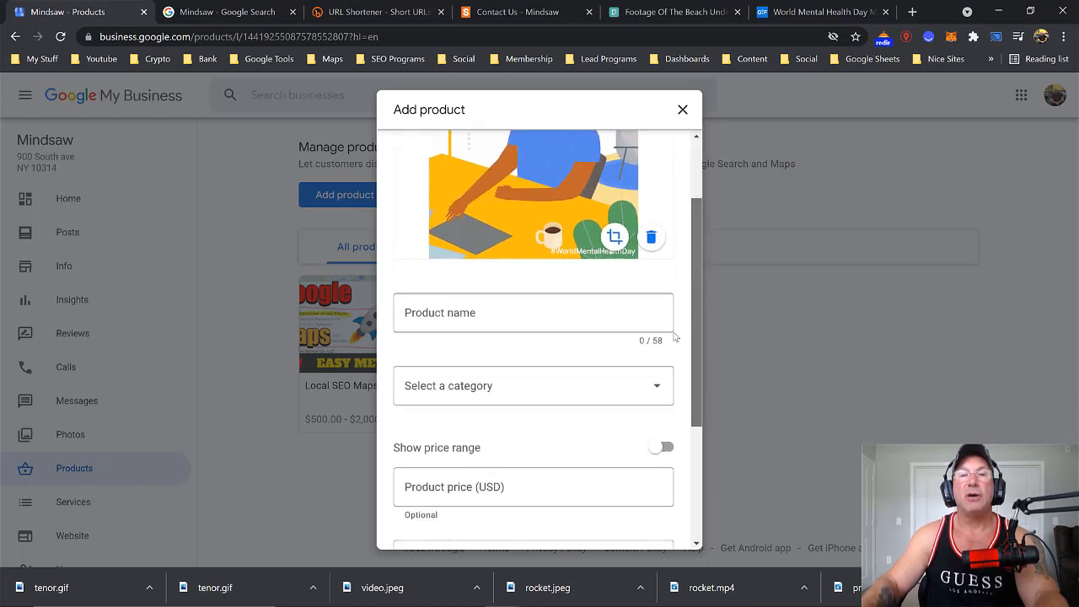
click(452, 314)
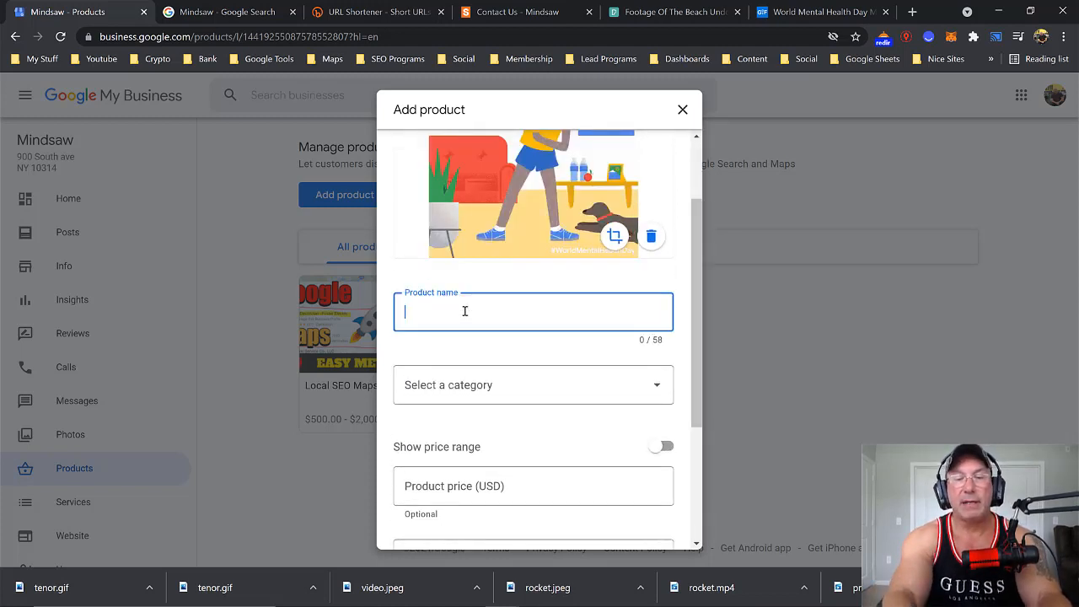
text(Bret S)
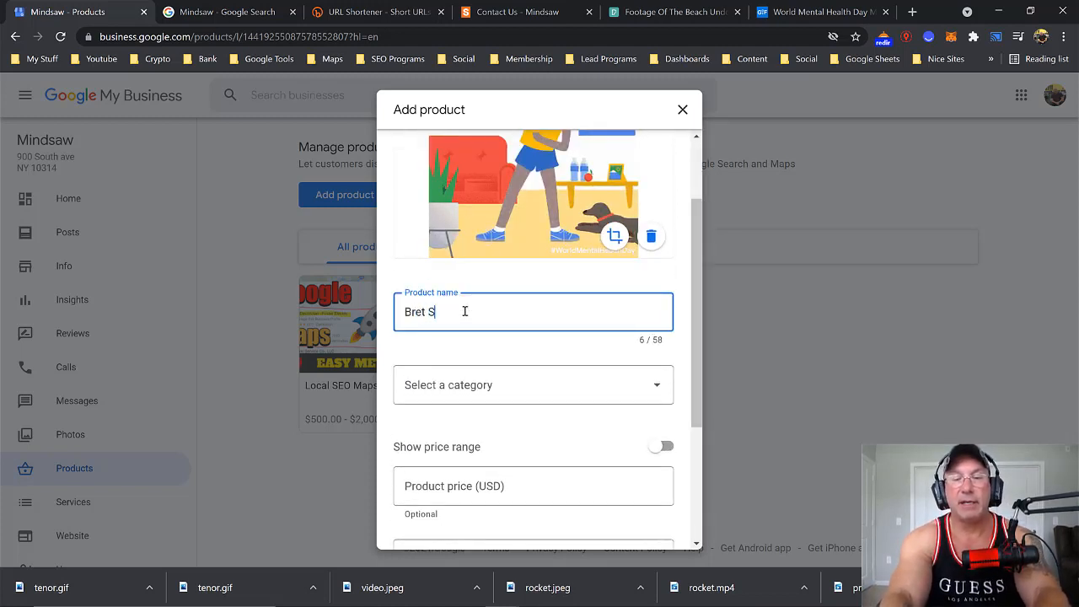
text(EO Blast)
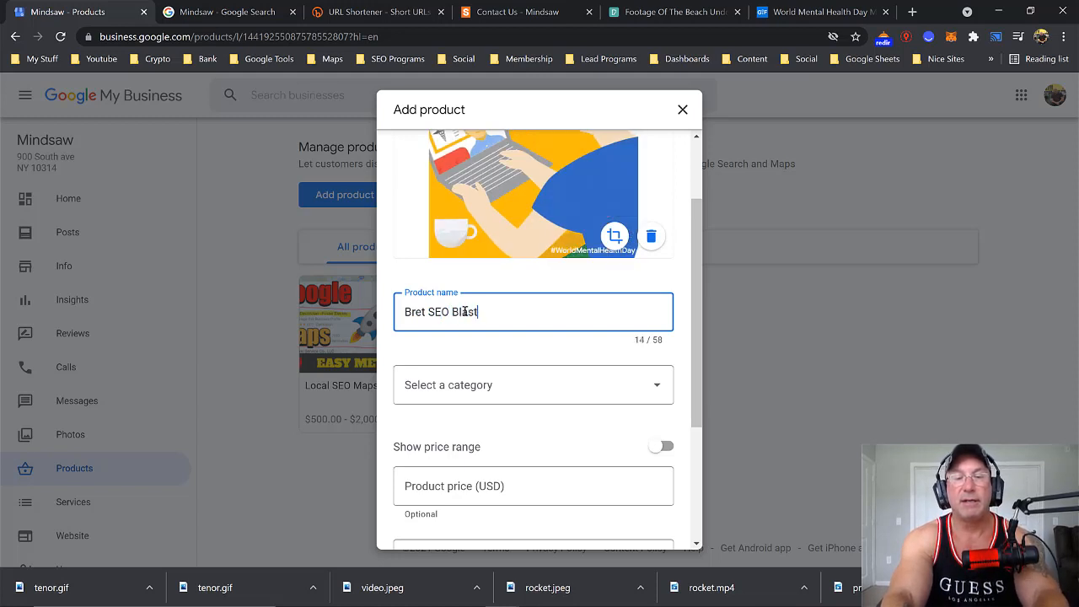
text(er Tool)
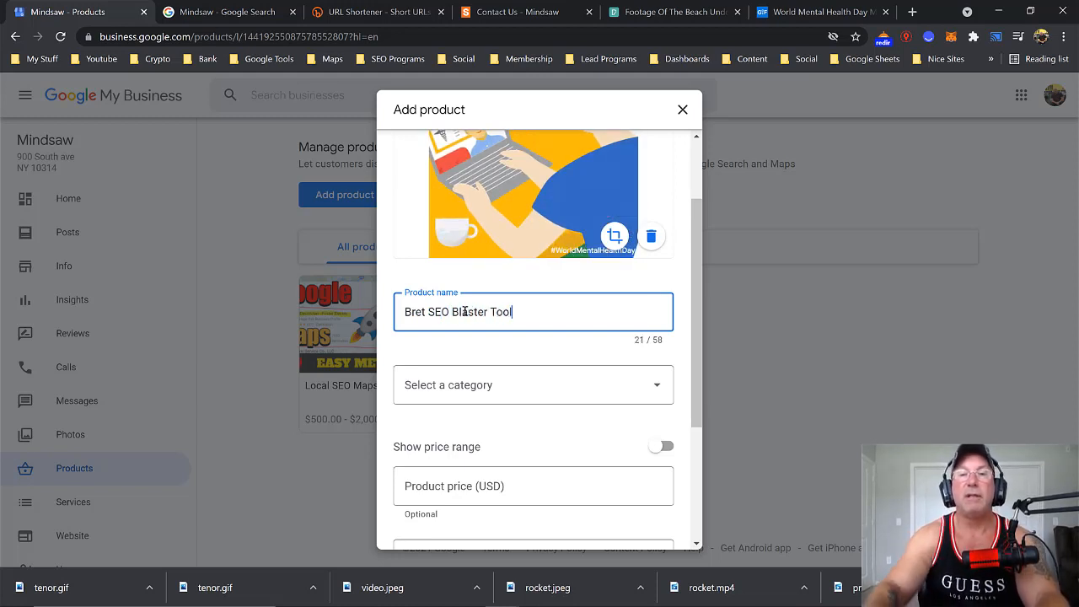
click(489, 386)
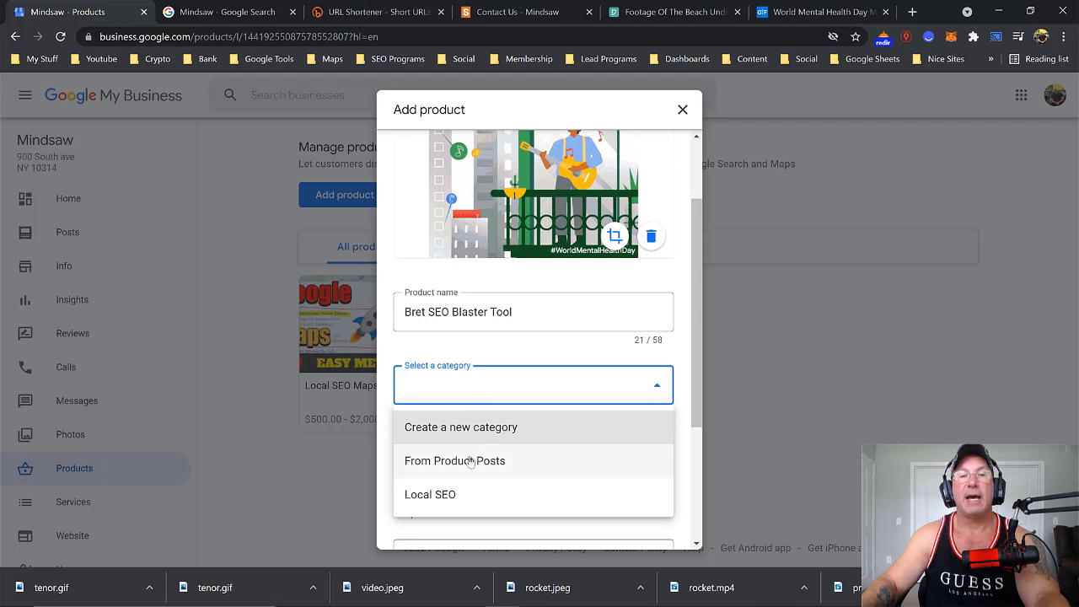
click(460, 494)
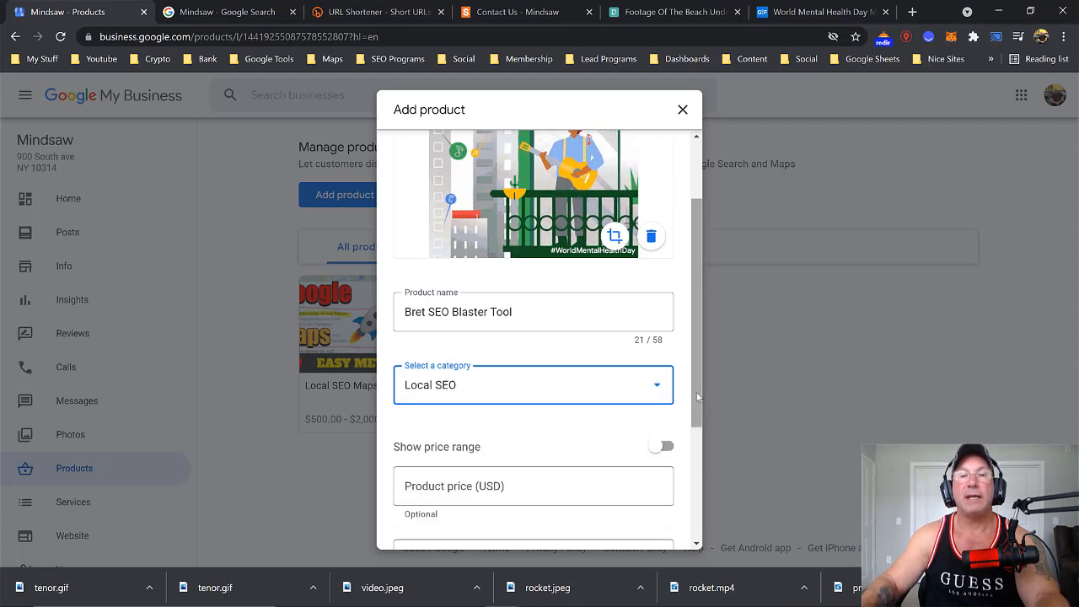
Show a price range for the product, with a minimum of 10000 and a maximum of 20000 USD.
scroll(701, 393, down, 2)
click(553, 382)
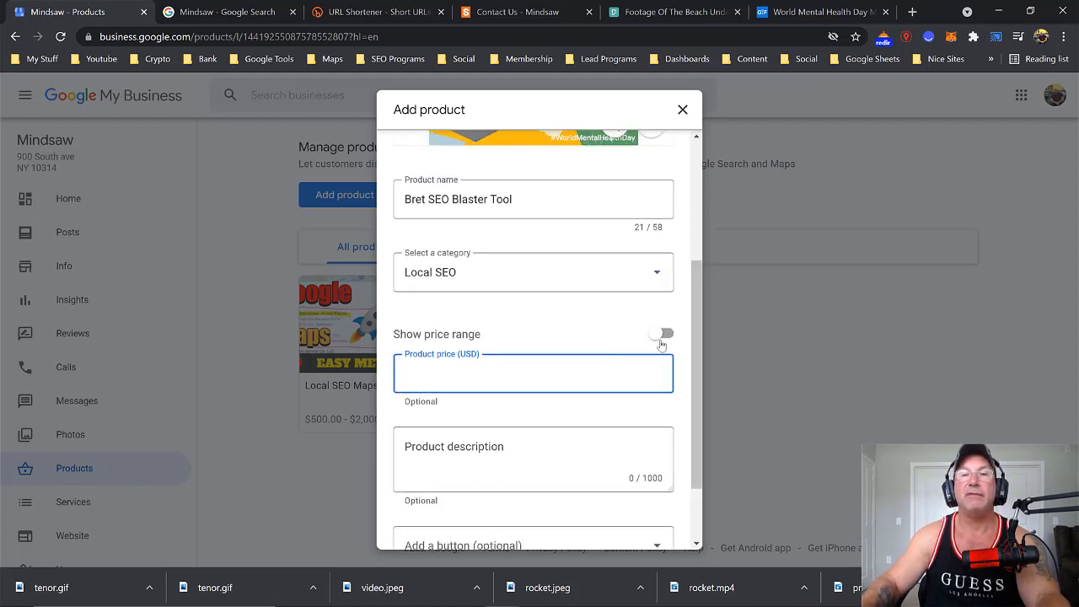
click(662, 335)
click(522, 380)
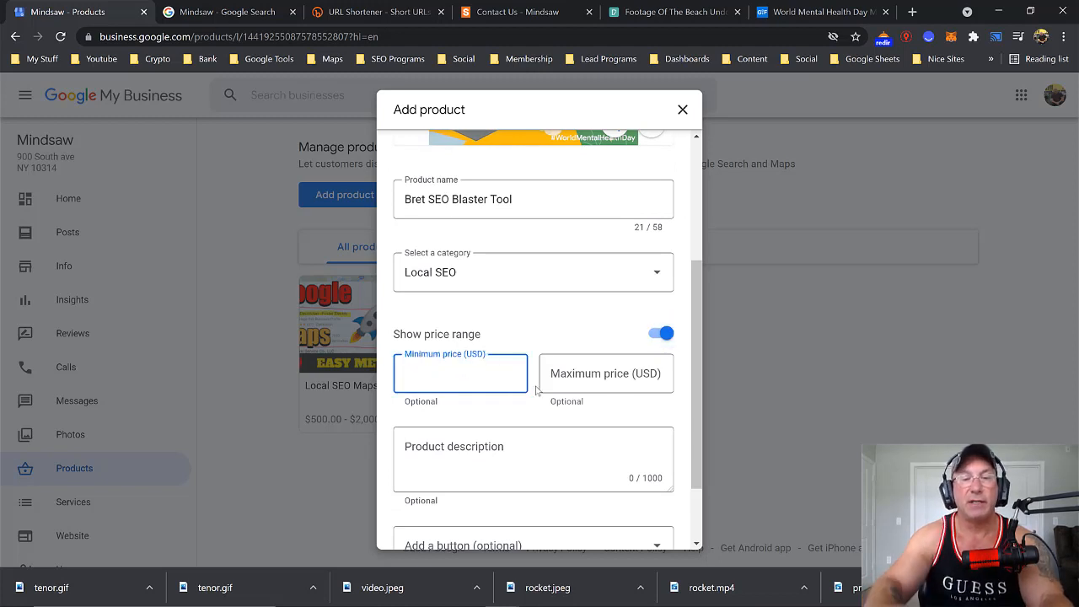
text(10000)
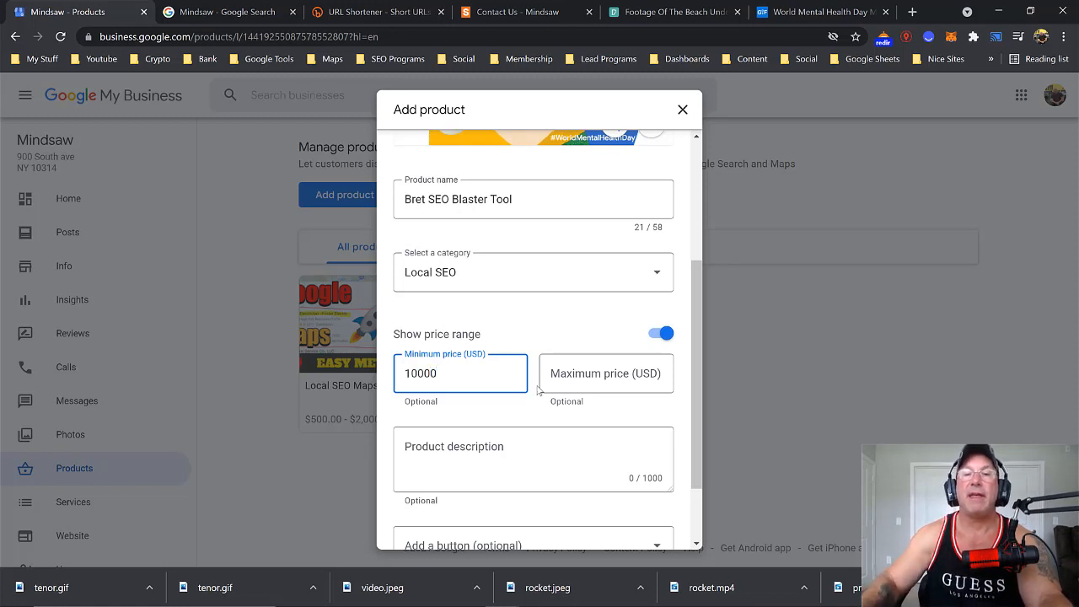
click(601, 371)
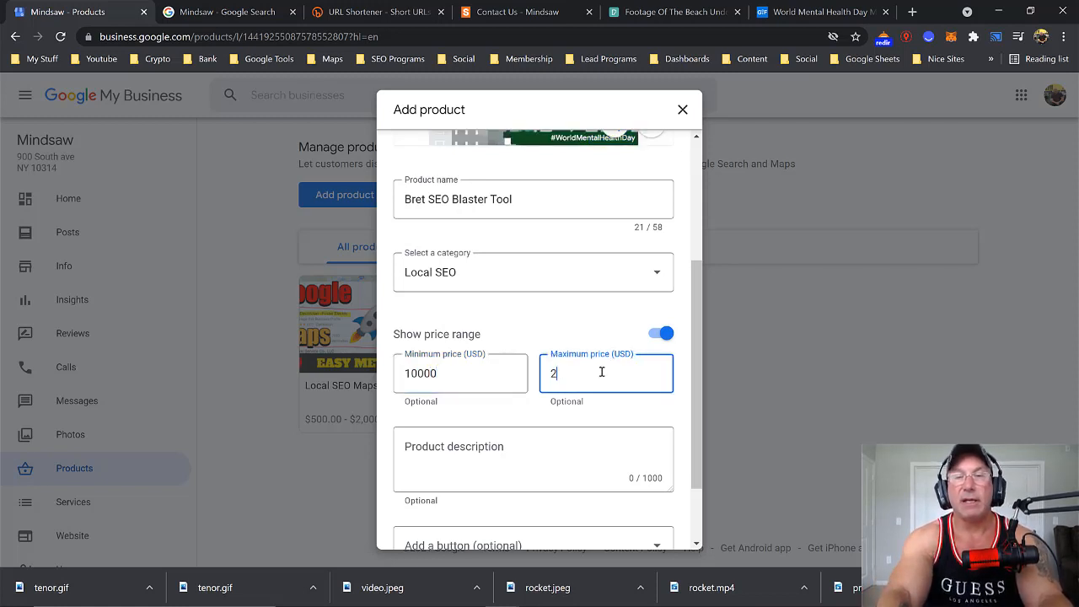
text(20000)
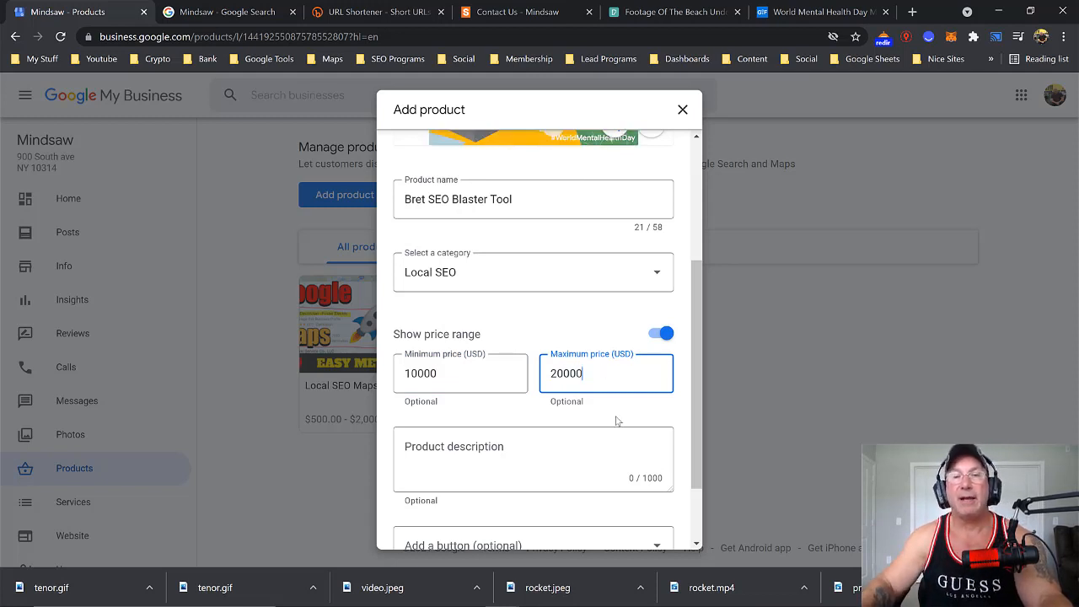
Enter Local SEO as the product description, set its button to None, and save the product.
scroll(610, 421, down, 1)
click(611, 373)
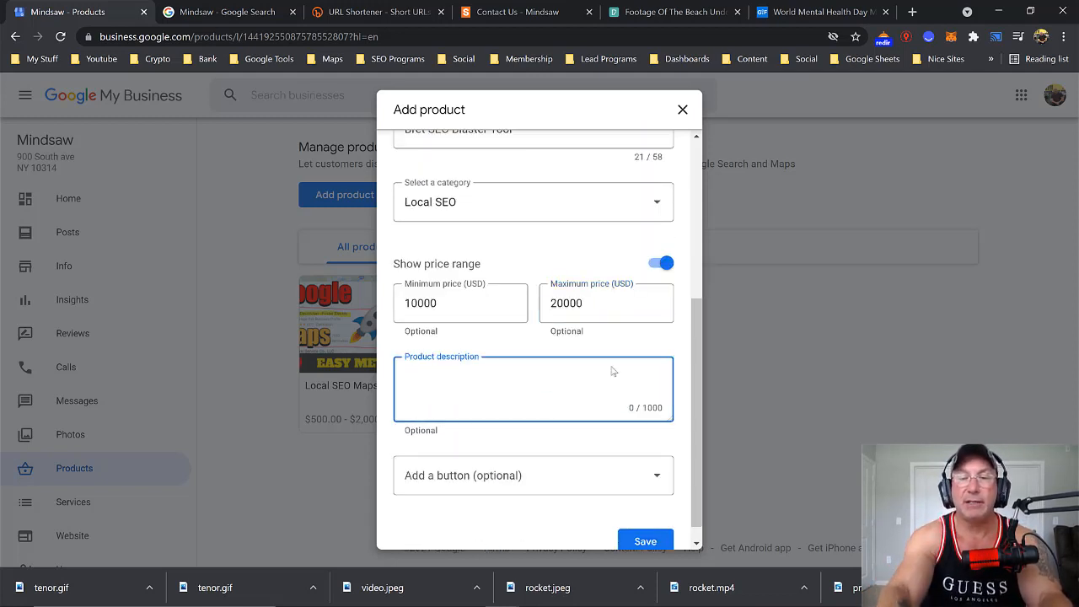
text(Local SEO)
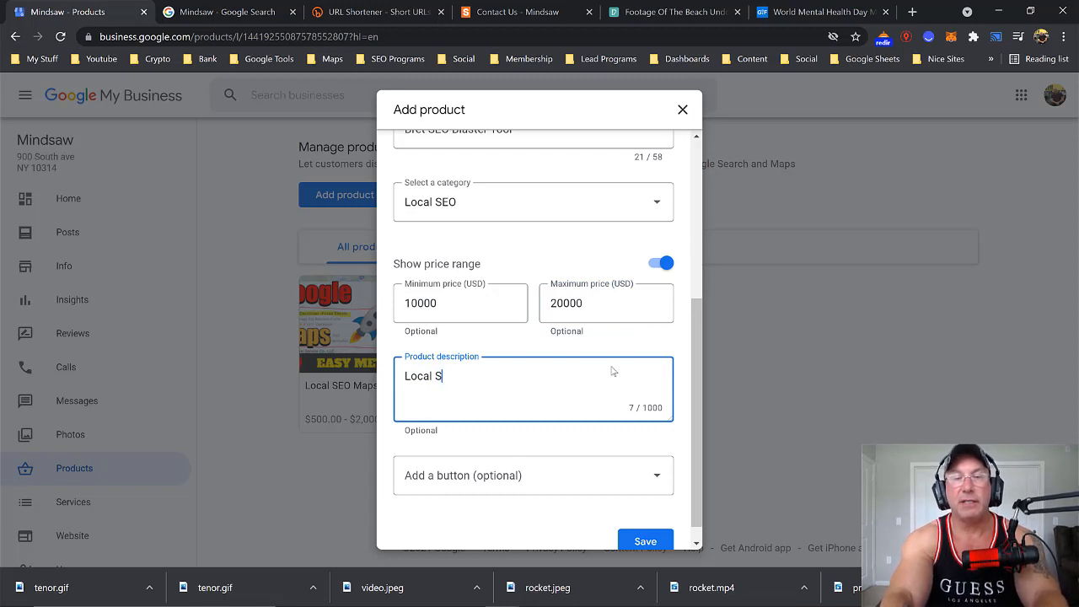
click(549, 481)
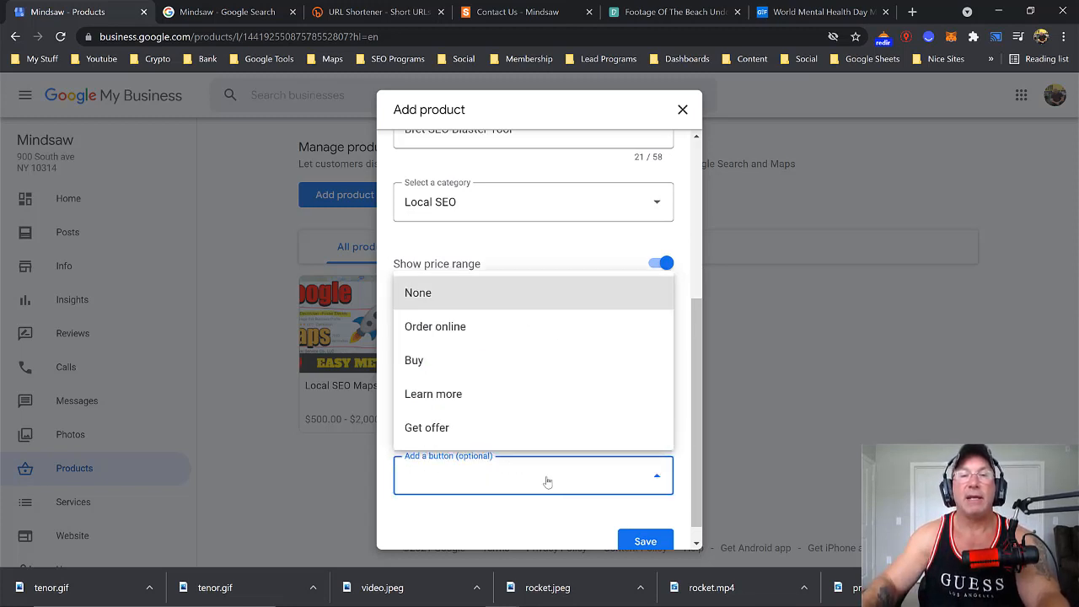
click(429, 291)
scroll(698, 430, down, 1)
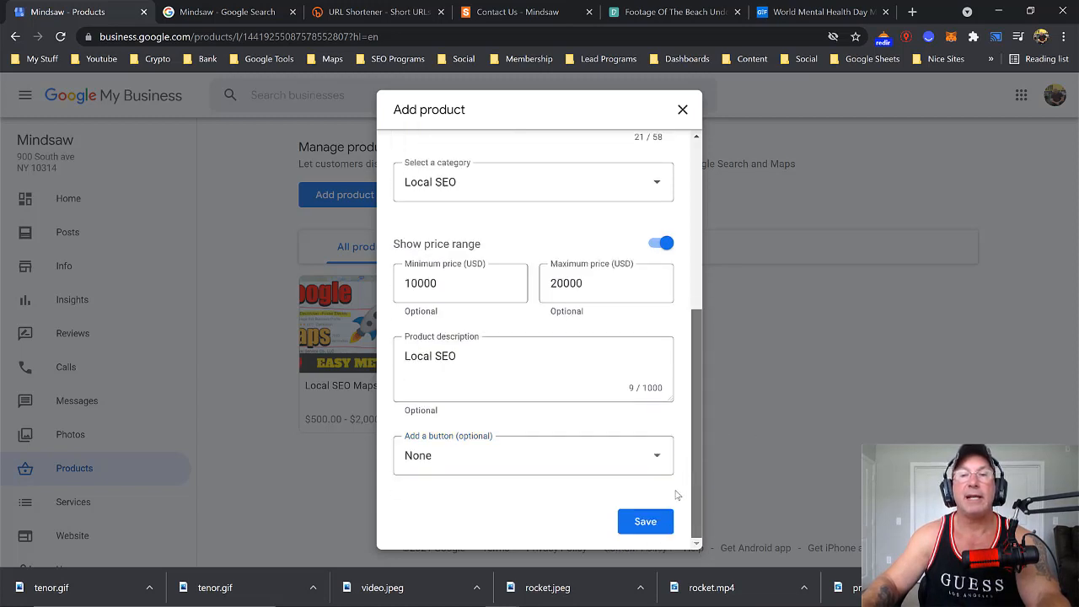
click(642, 523)
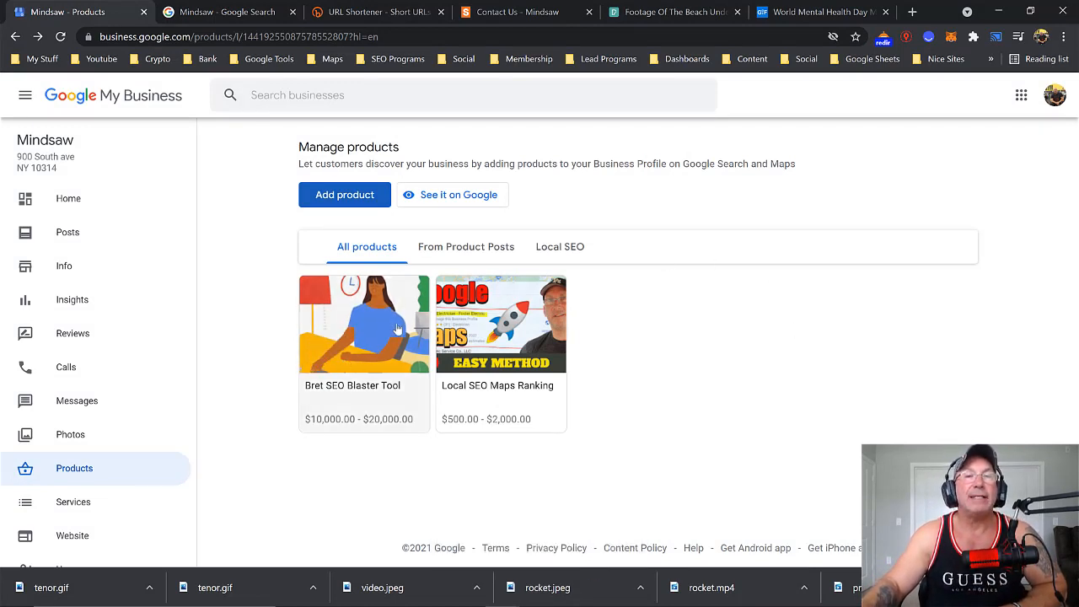
View the Mindsaw business profile on Google Search, then return to its product management page.
click(431, 199)
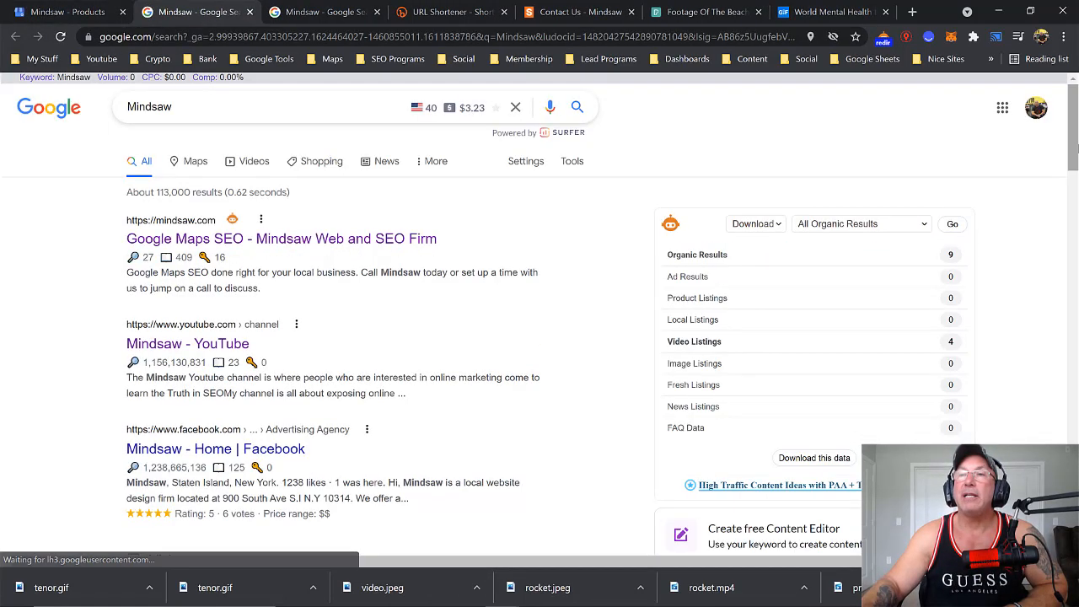
scroll(1074, 178, down, 1)
drag(1074, 178, 1073, 148)
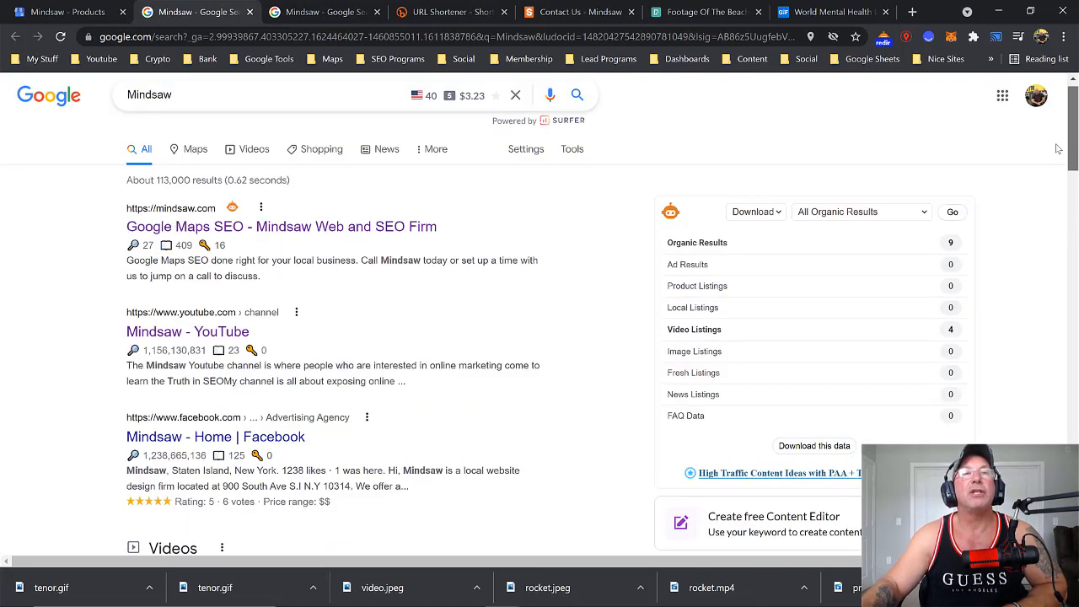
click(69, 12)
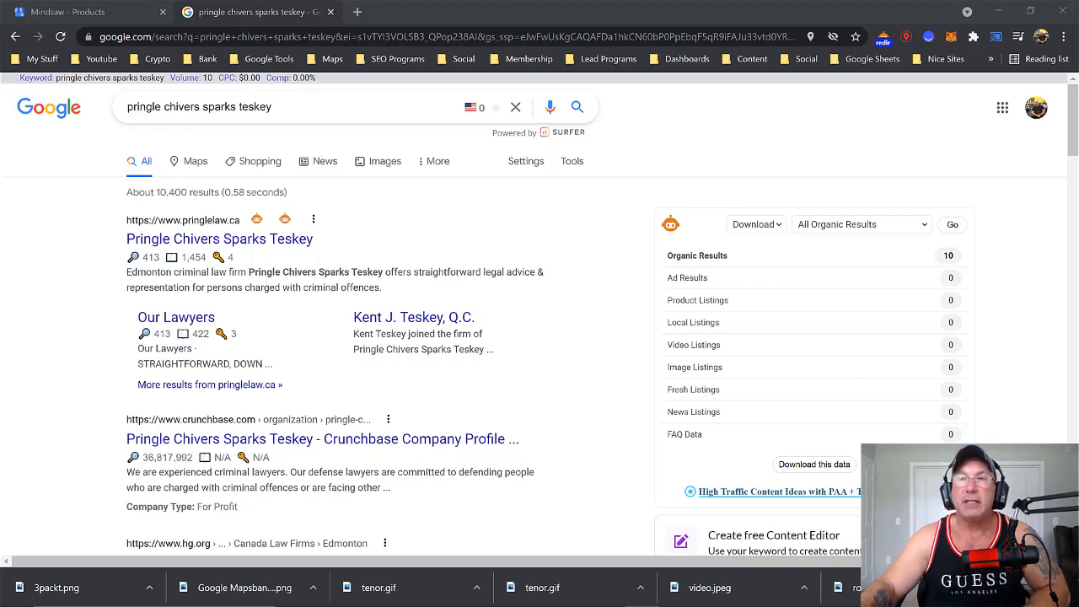
Browse the Products carousel in the Pringle Chivers Sparks Teskey business listing on Google Search.
drag(1074, 147, 1075, 149)
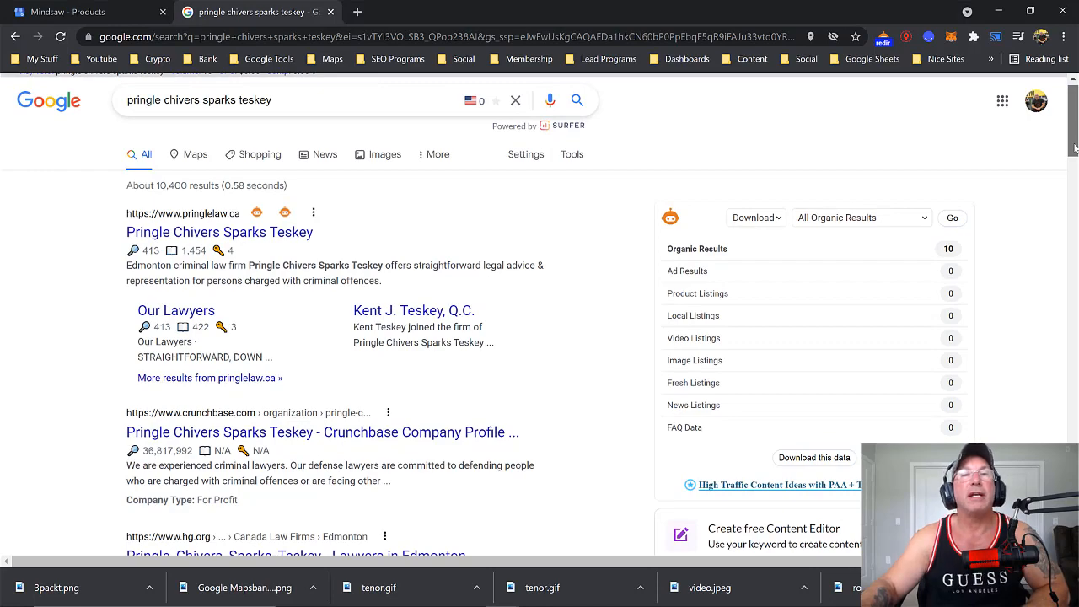
drag(1075, 165, 1071, 322)
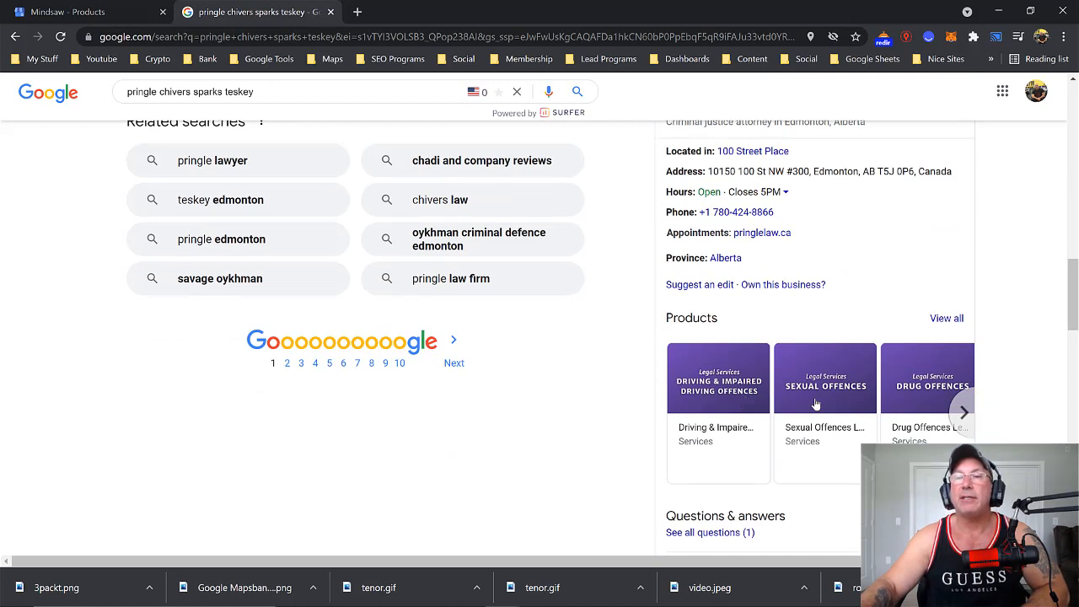
click(963, 412)
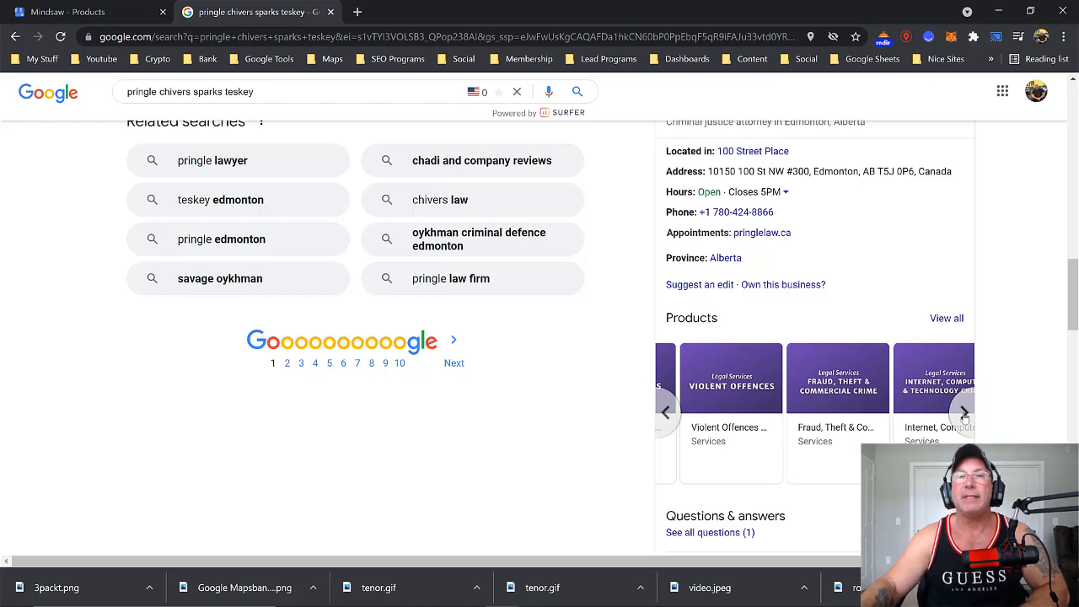
Open canva.com in a new browser tab.
click(357, 12)
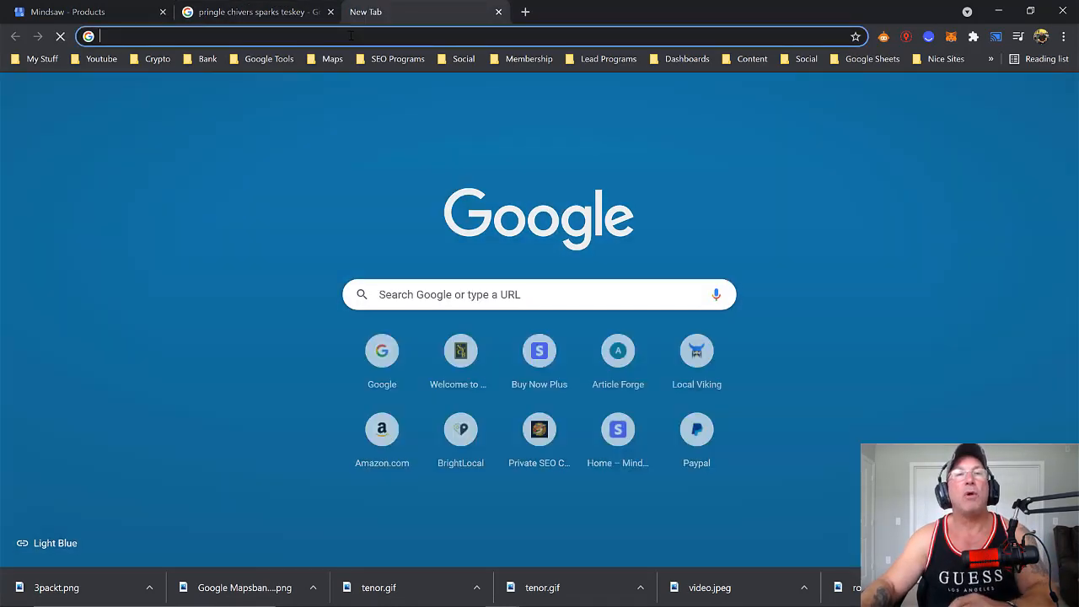
text(canva.com)
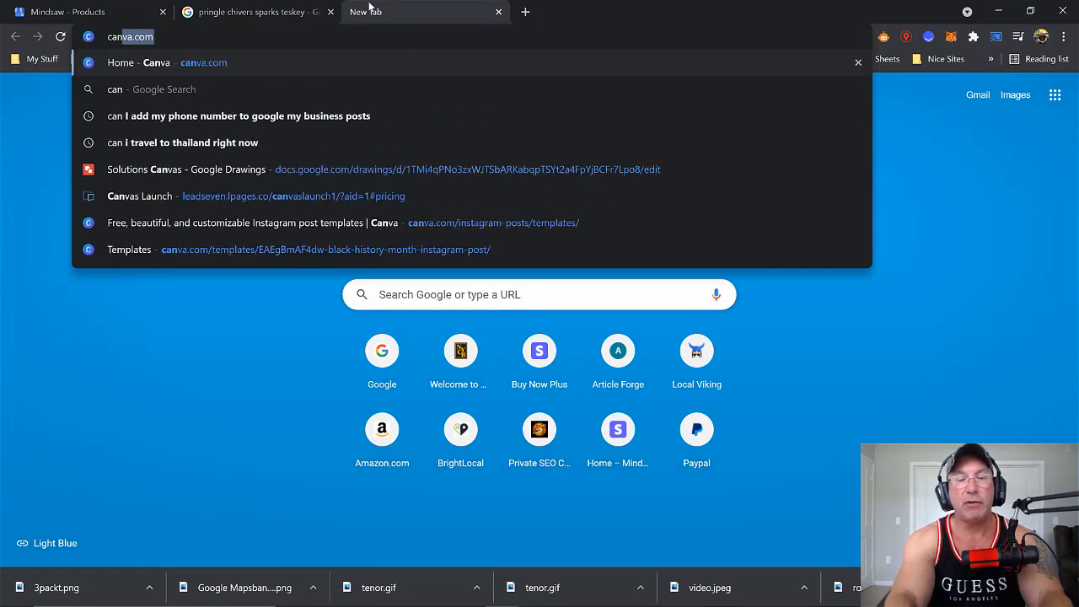
key(Return)
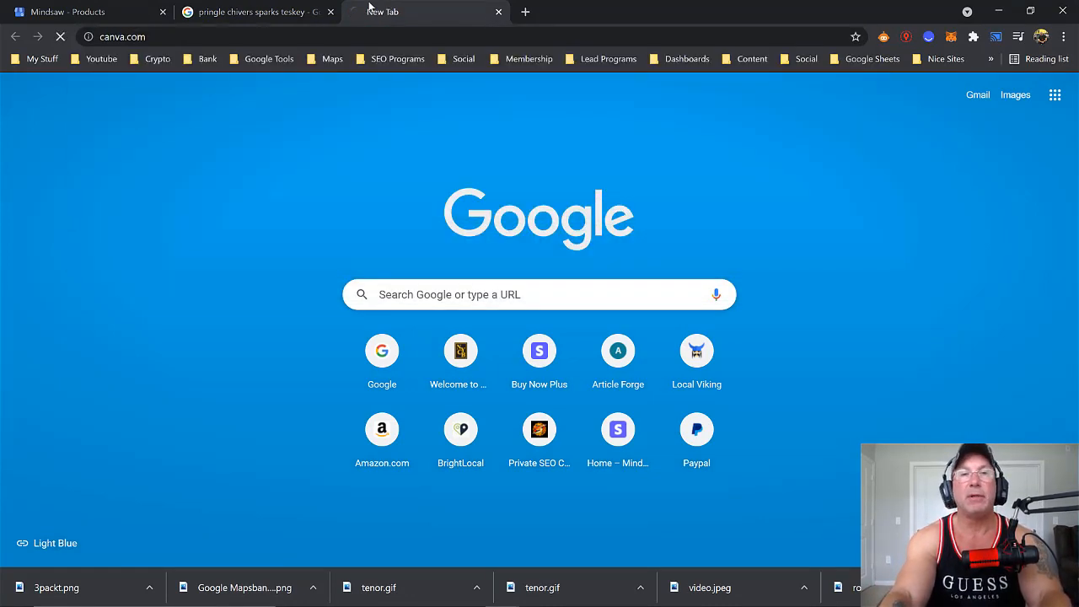
Compare the Mindsaw product images with the Products section of the Pringle Chivers Sparks Teskey listing.
click(278, 15)
click(53, 12)
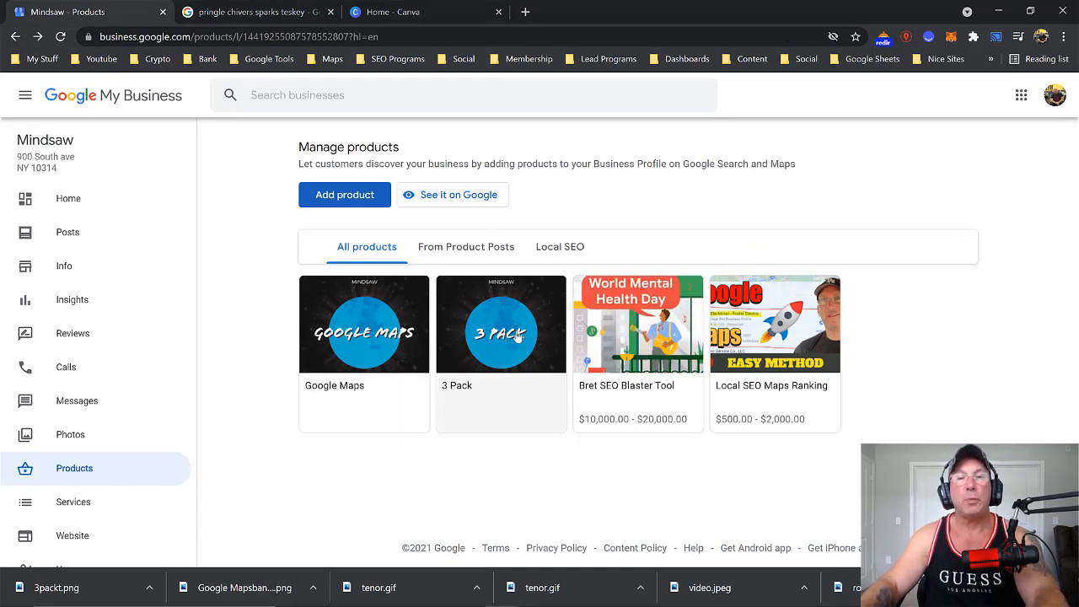
click(276, 17)
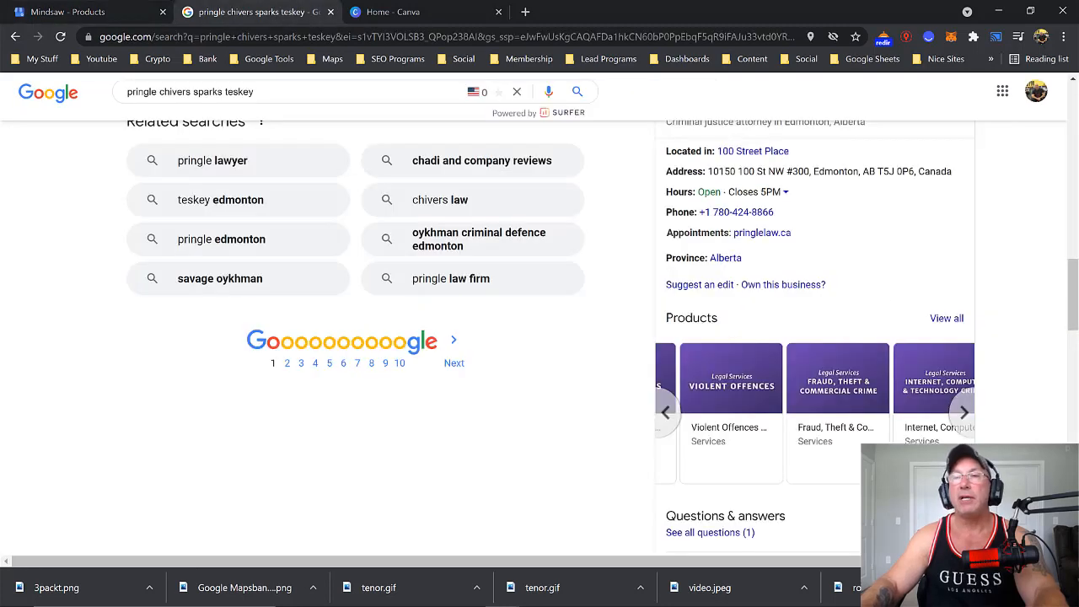
scroll(1066, 324, down, 2)
scroll(1066, 325, down, 1)
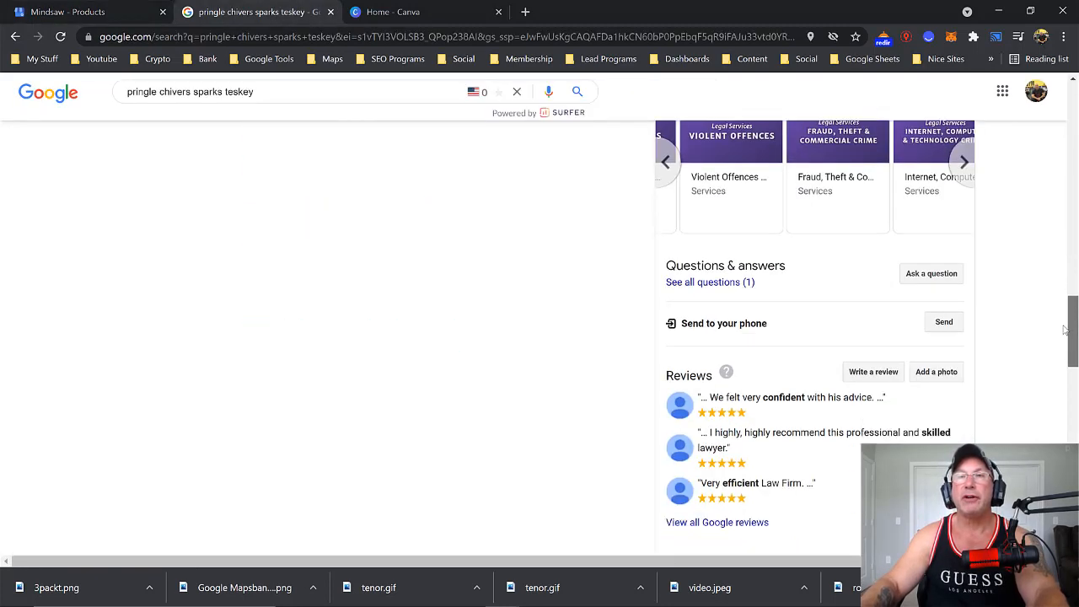
scroll(1066, 324, up, 3)
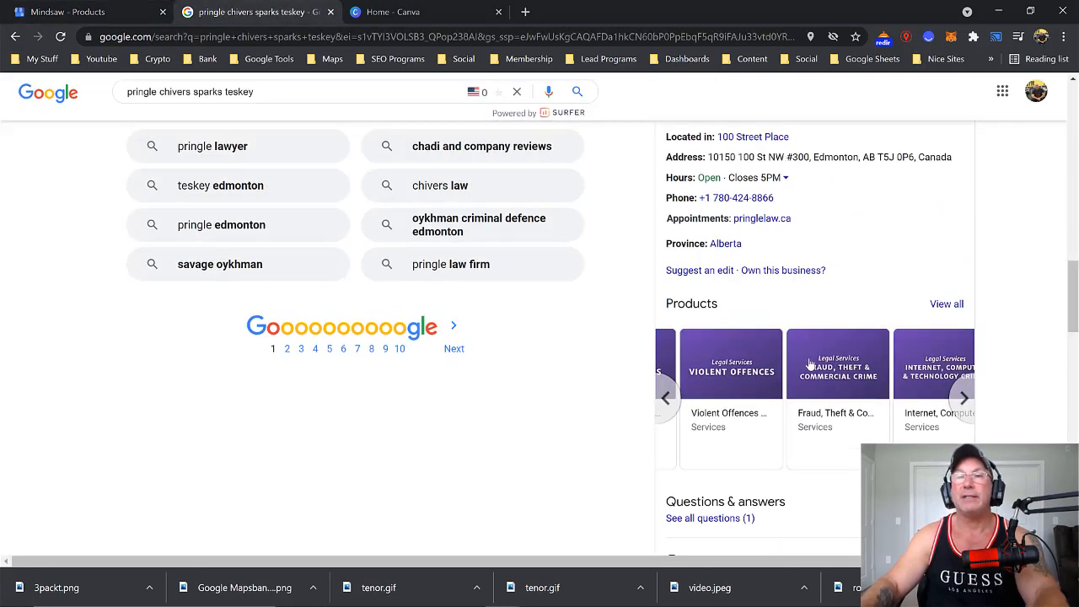
Browse the Pringle Chivers Sparks Teskey Products carousel from its first item through to the end.
click(662, 410)
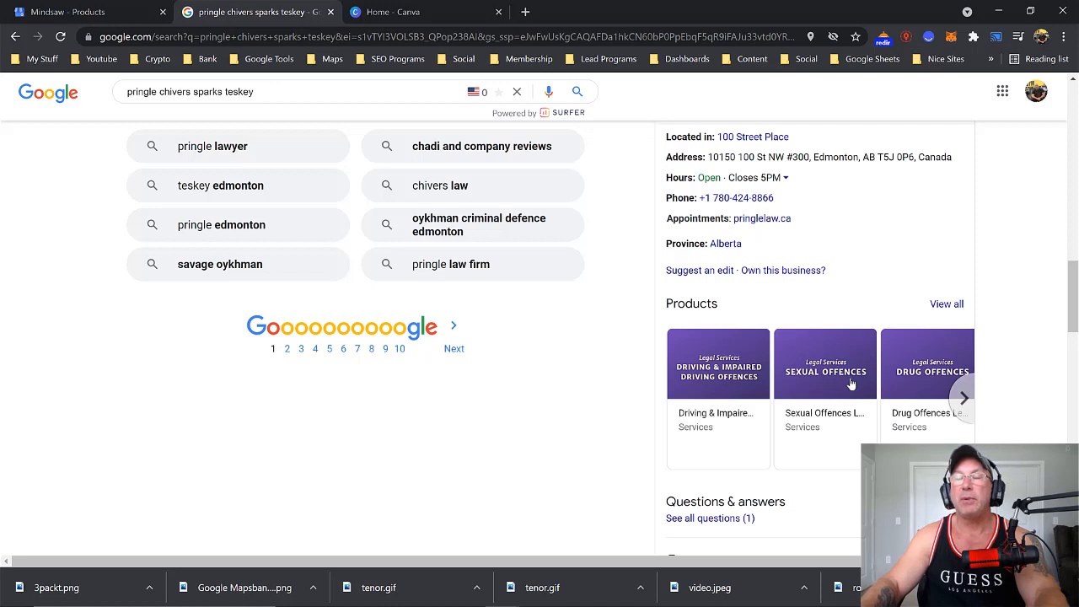
click(961, 396)
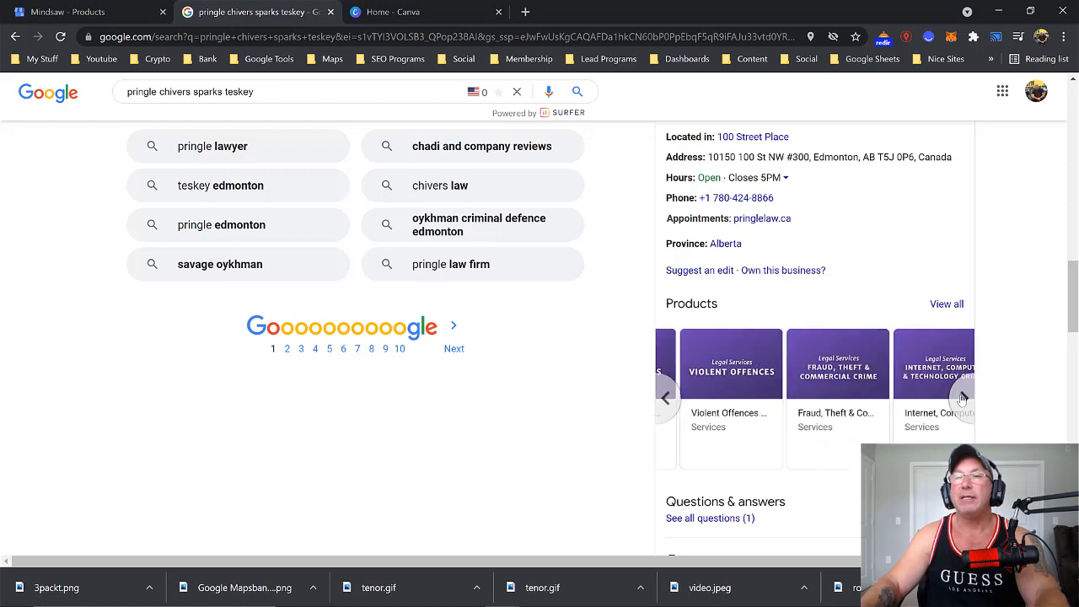
click(961, 396)
click(961, 397)
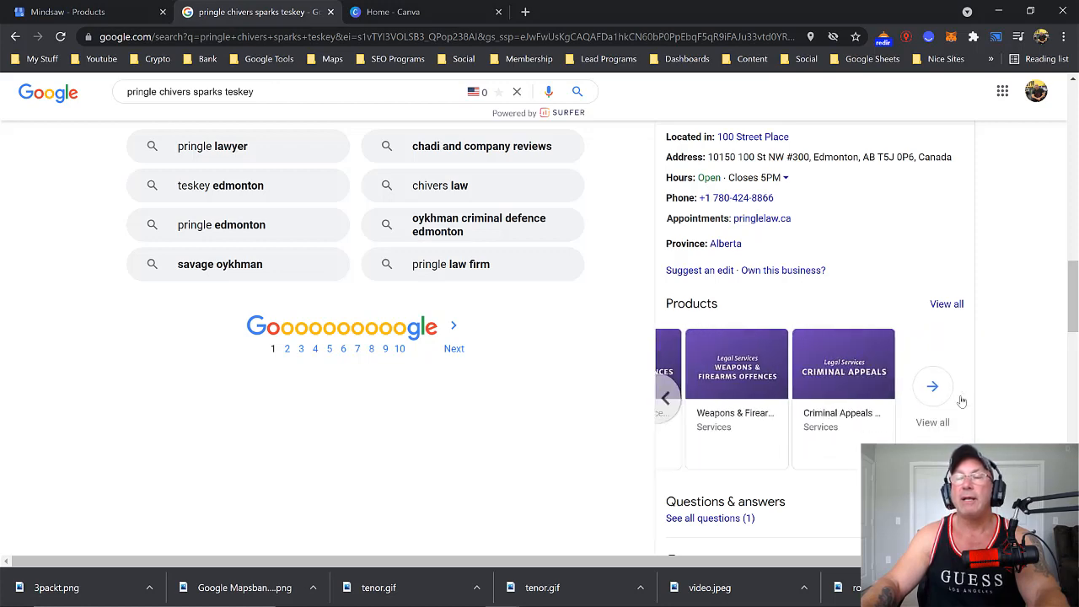
Examine the full product list of Pringle Chivers Sparks Teskey, and return to the Mindsaw product management page.
click(932, 387)
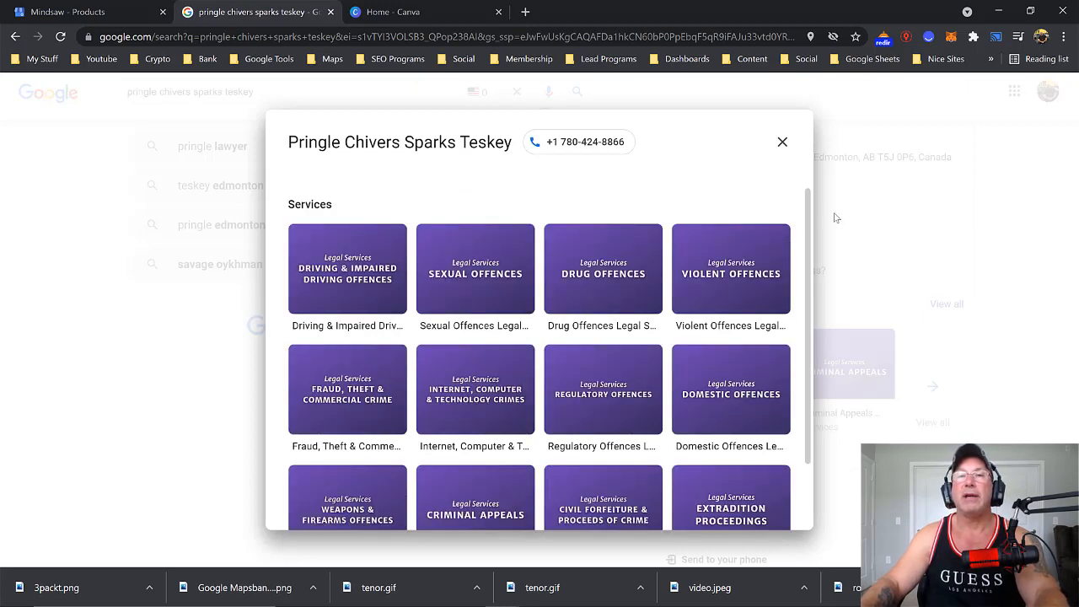
scroll(795, 336, down, 2)
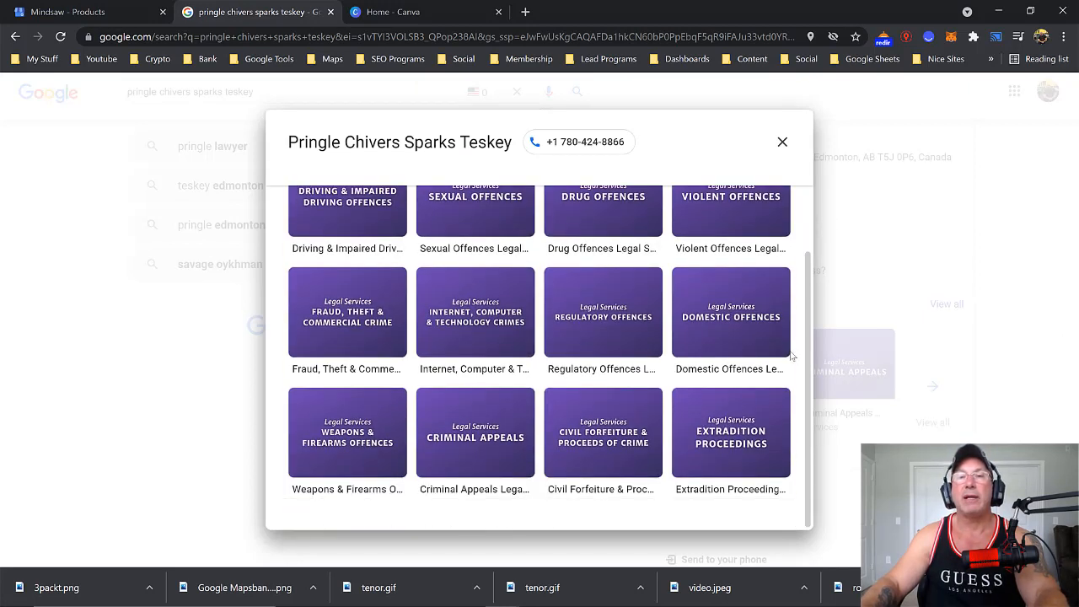
scroll(808, 214, up, 2)
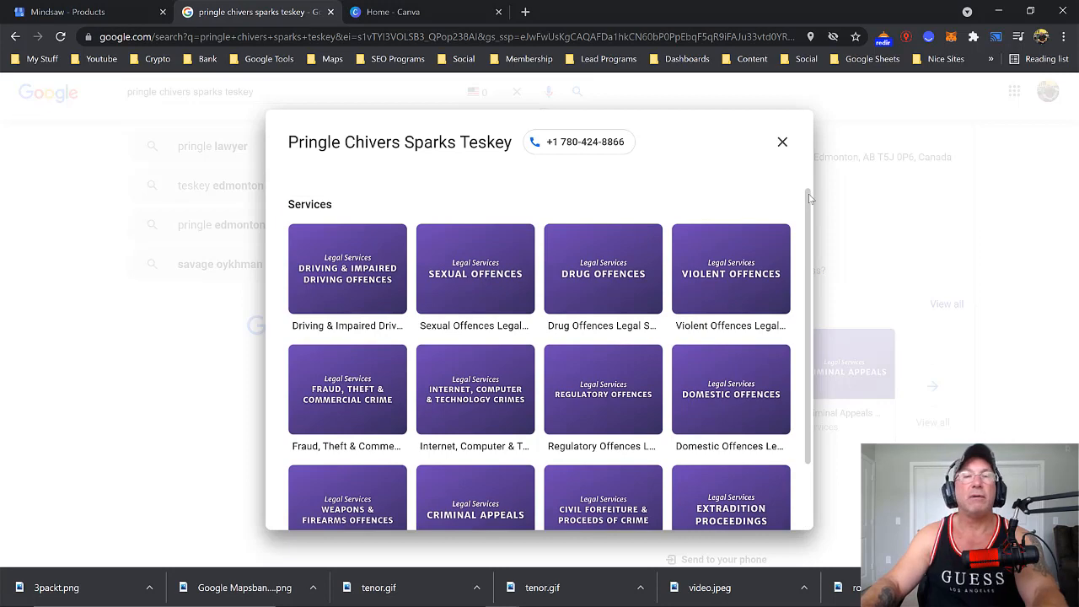
click(782, 142)
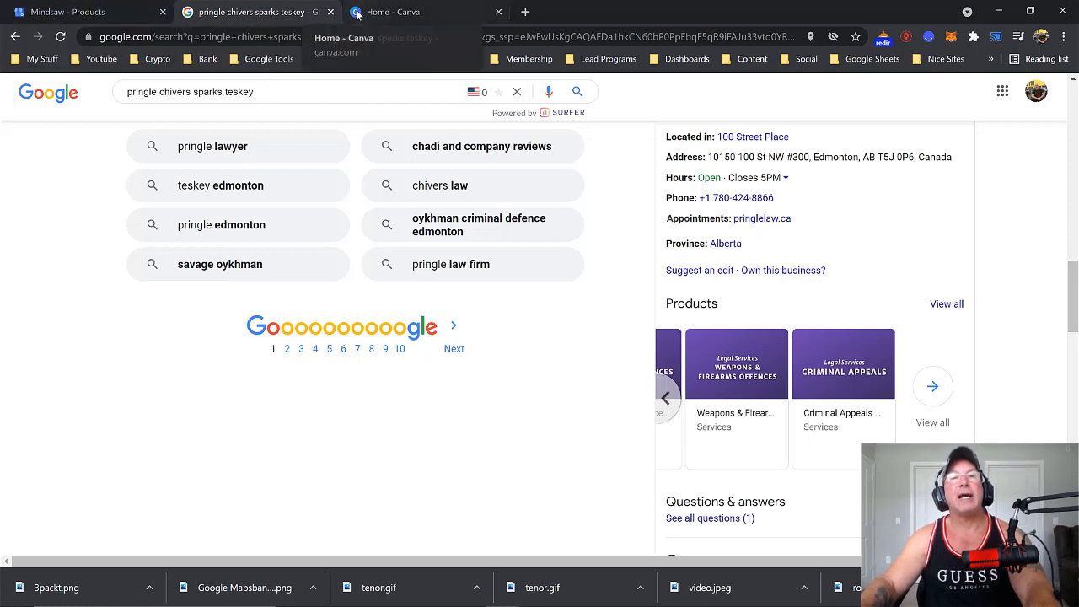
click(48, 11)
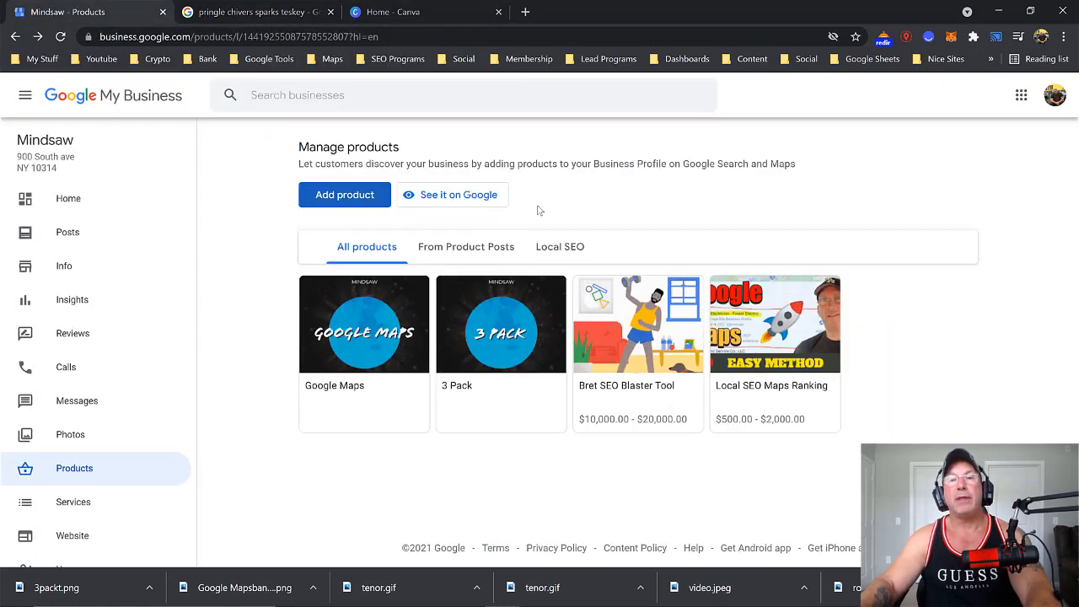